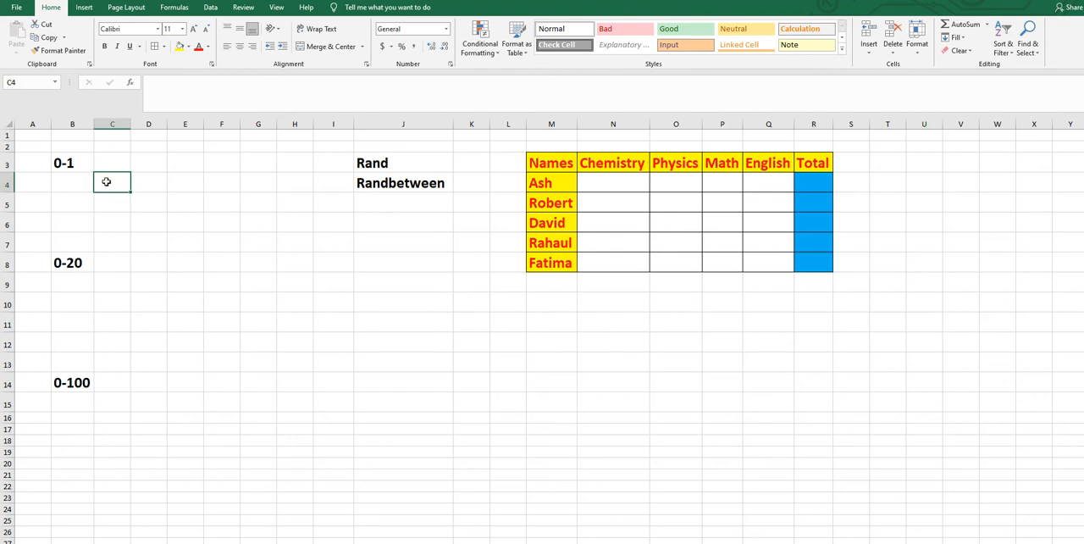
# - Format cell C4 under the 0-1 heading as bold with font size 20
pyautogui.click(105, 47)
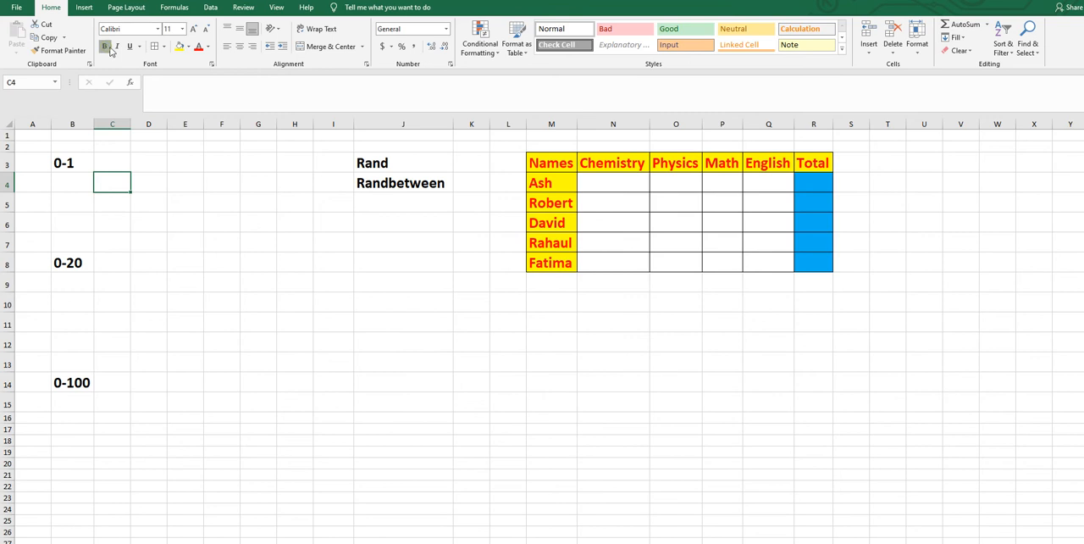
pyautogui.click(180, 32)
pyautogui.click(170, 129)
# - Enter =RAND() in C4 and fit column C's width to its content
pyautogui.write('=r')
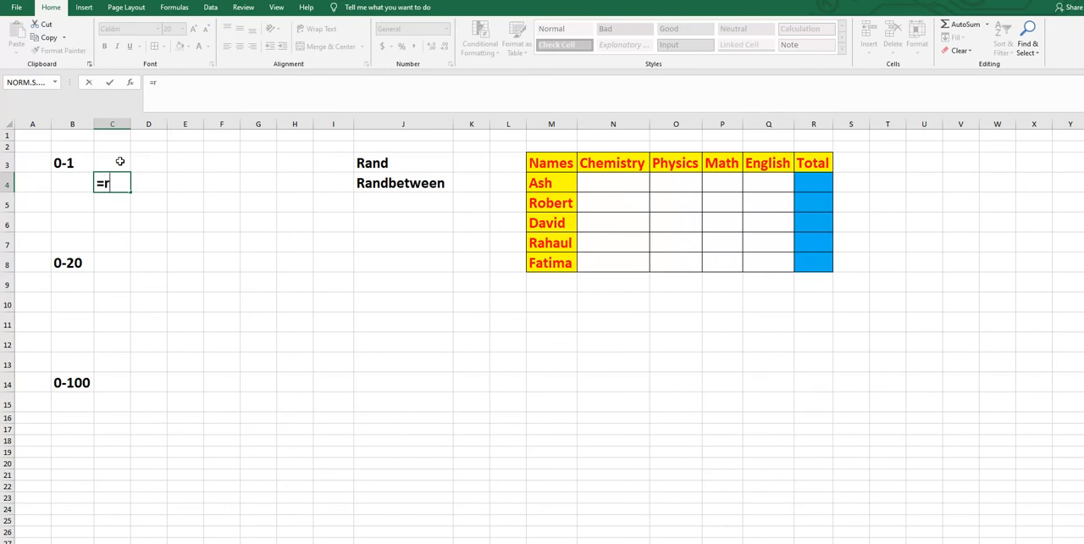
pyautogui.write('and')
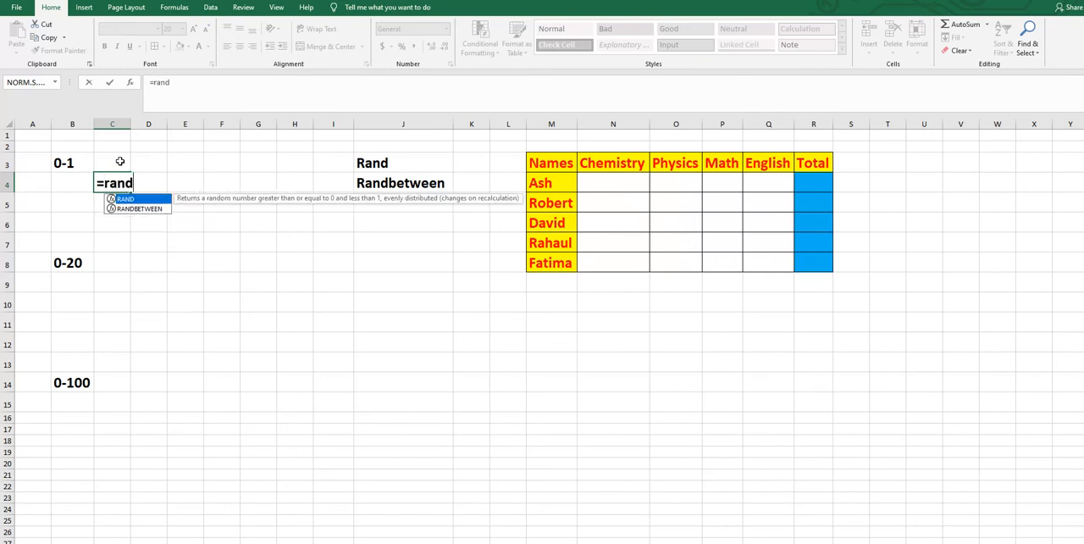
pyautogui.write('()')
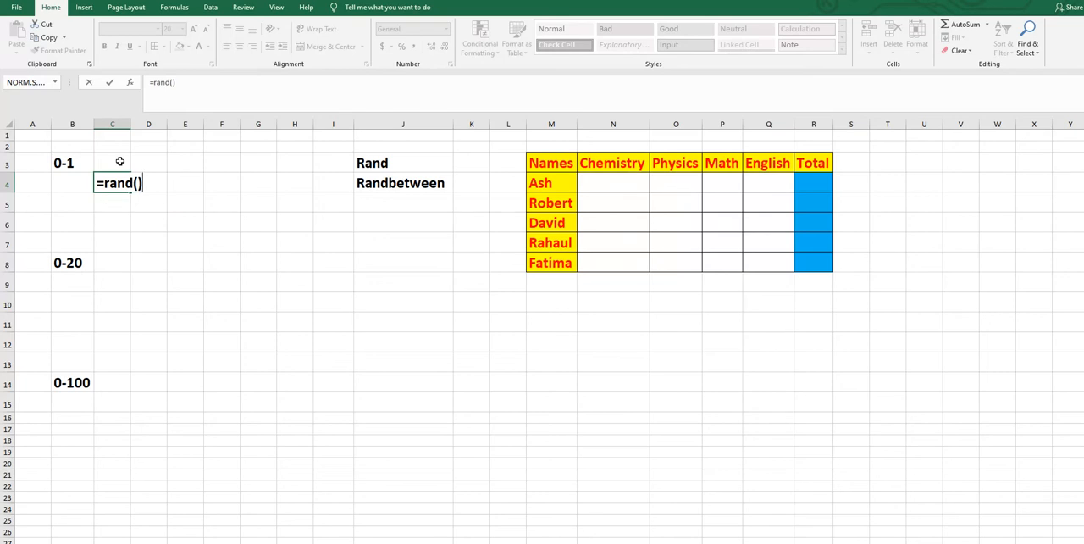
pyautogui.press('Return')
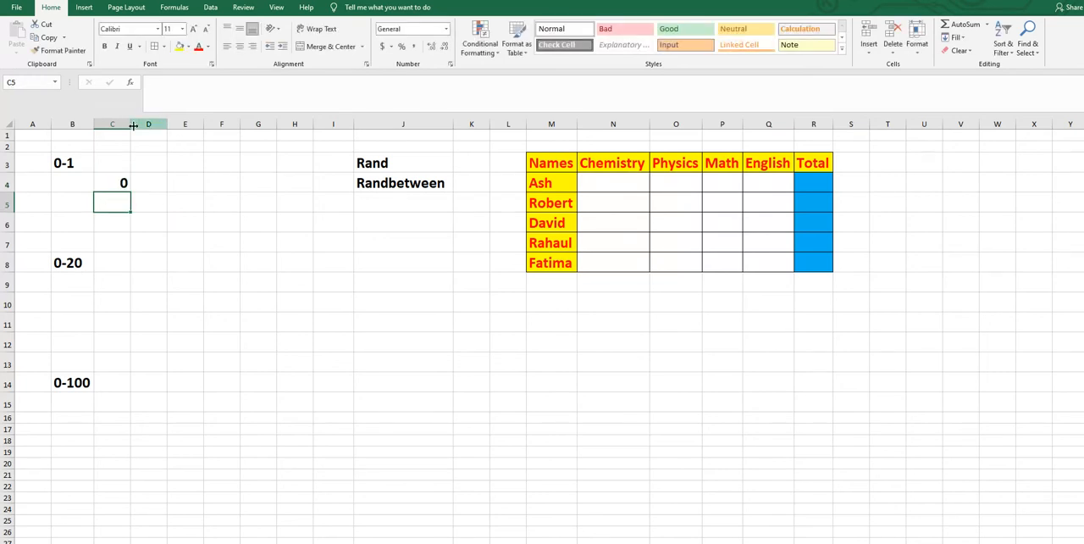
pyautogui.doubleClick(131, 124)
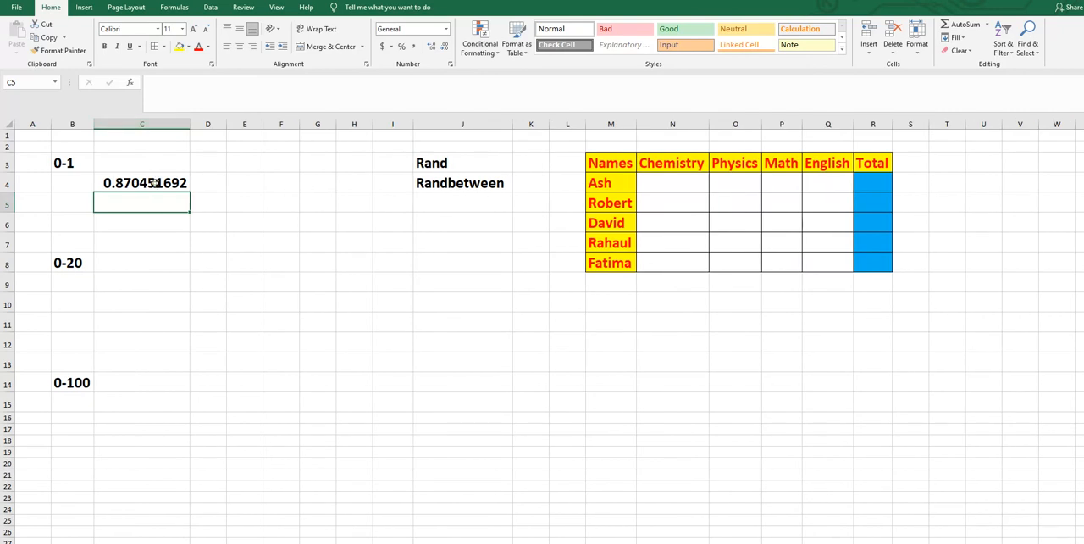
# - Fill the RAND formula from C4 across and down through F6
pyautogui.press('Up')
pyautogui.press('F9')
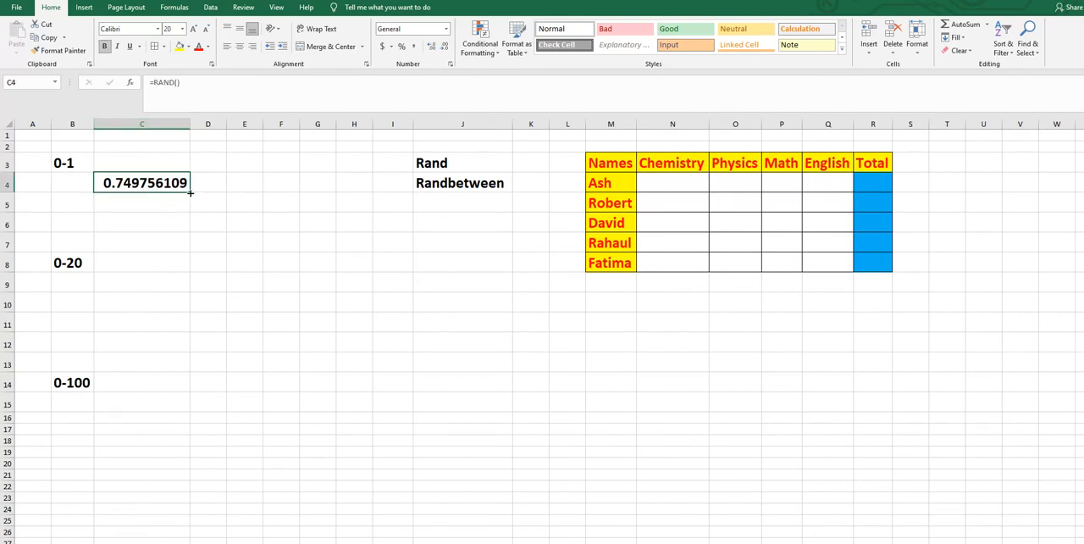
pyautogui.moveTo(191, 193); pyautogui.dragTo(297, 229)
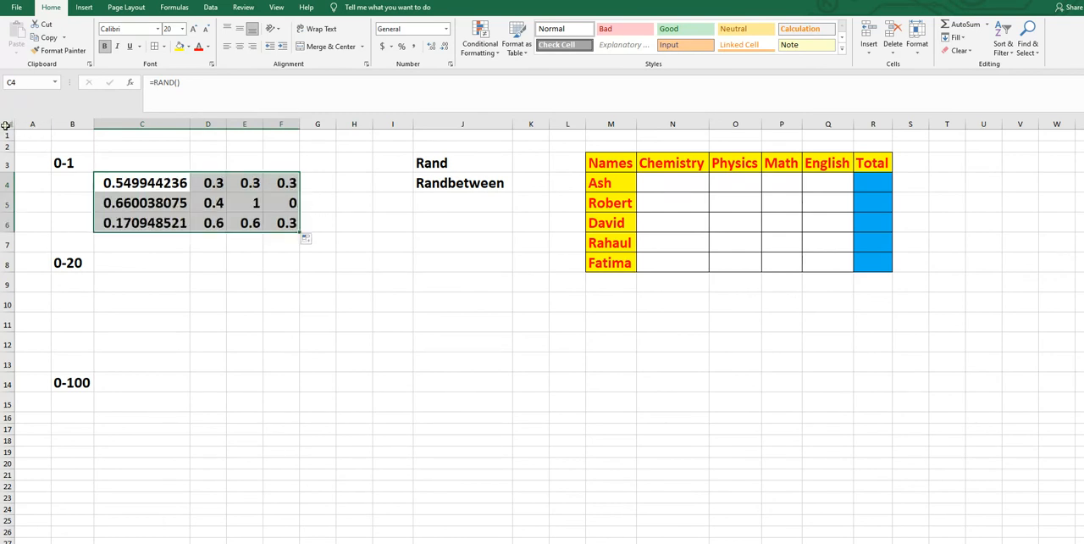
# - Autofit the width of all columns in the sheet, then clear the whole-sheet selection
pyautogui.click(5, 126)
pyautogui.doubleClick(50, 124)
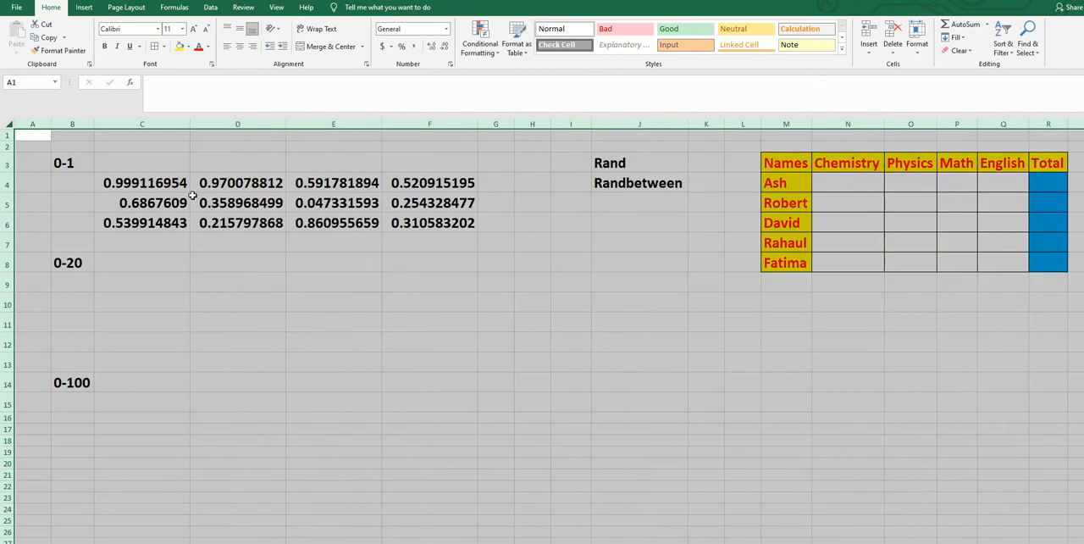
pyautogui.click(366, 279)
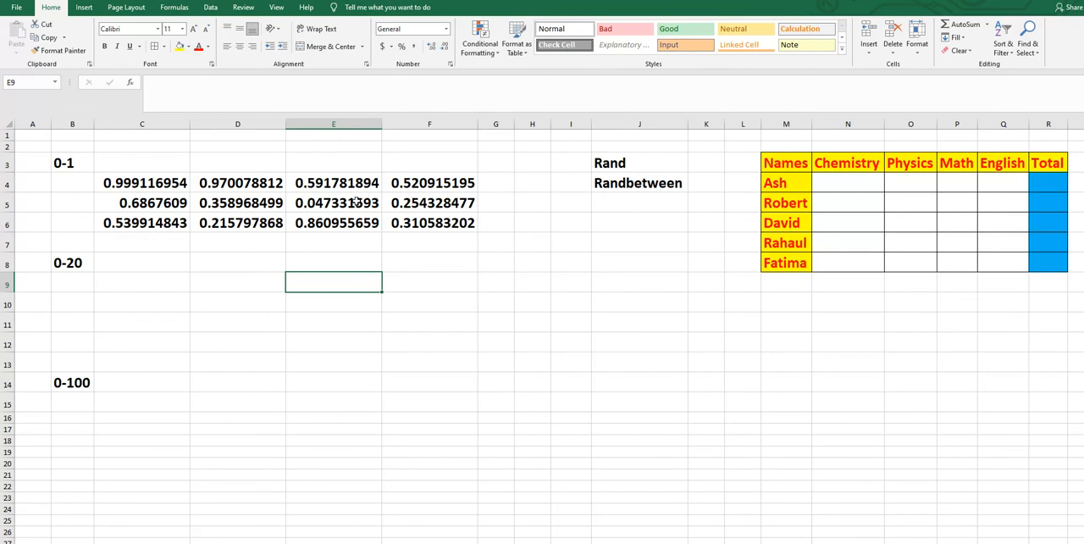
# - Format cell C9 under the 0-20 heading as bold with font size 20
pyautogui.click(133, 286)
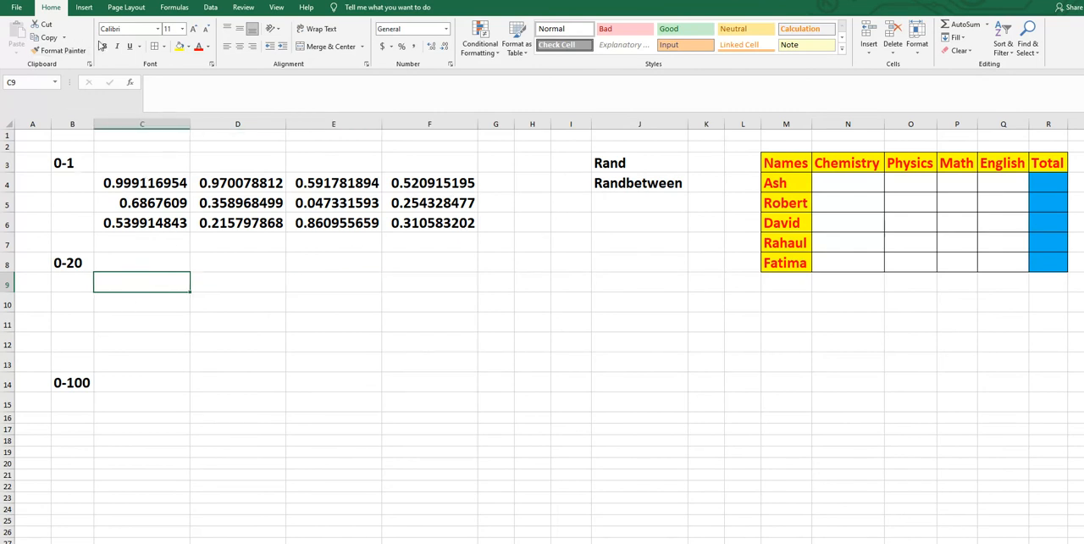
pyautogui.click(181, 28)
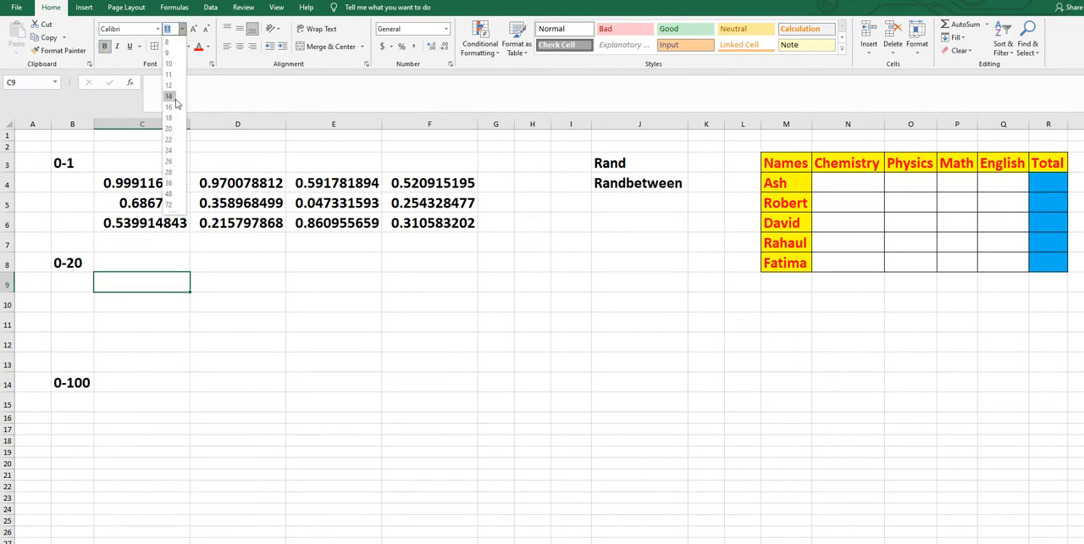
pyautogui.click(170, 129)
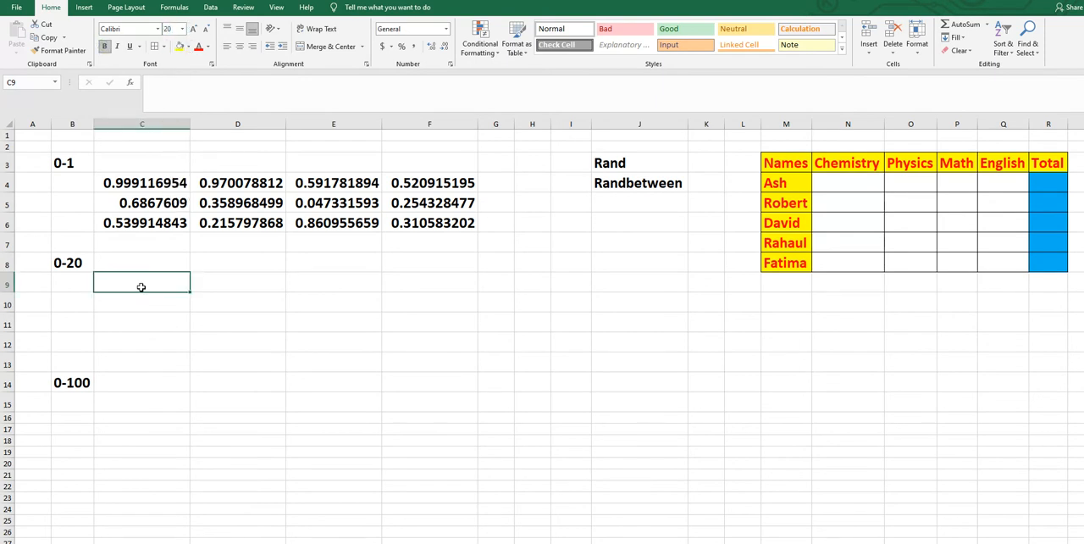
# - Enter =RAND()*20 in C9 and fill the formula across and down through F12
pyautogui.write('=')
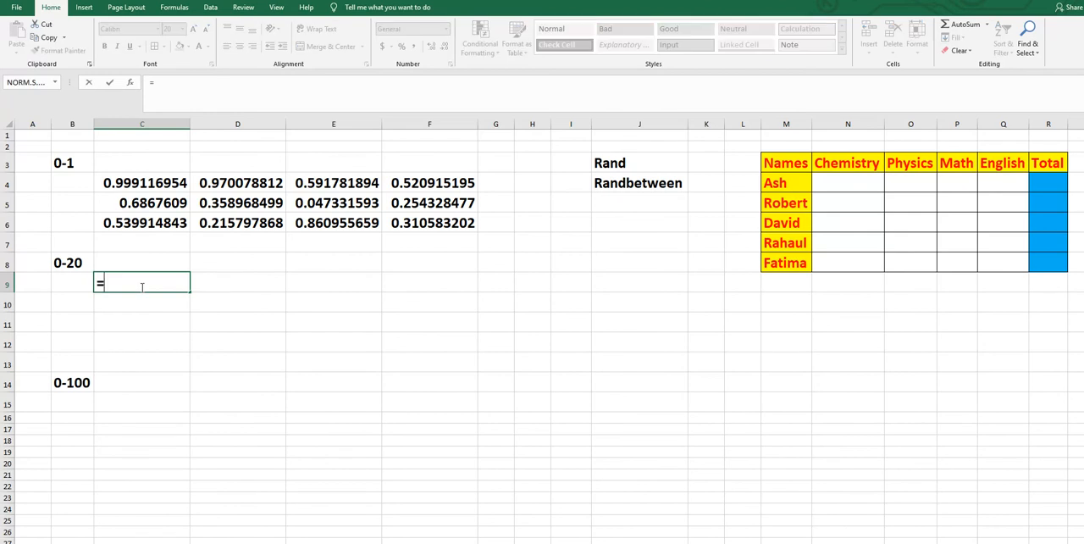
pyautogui.write('ran')
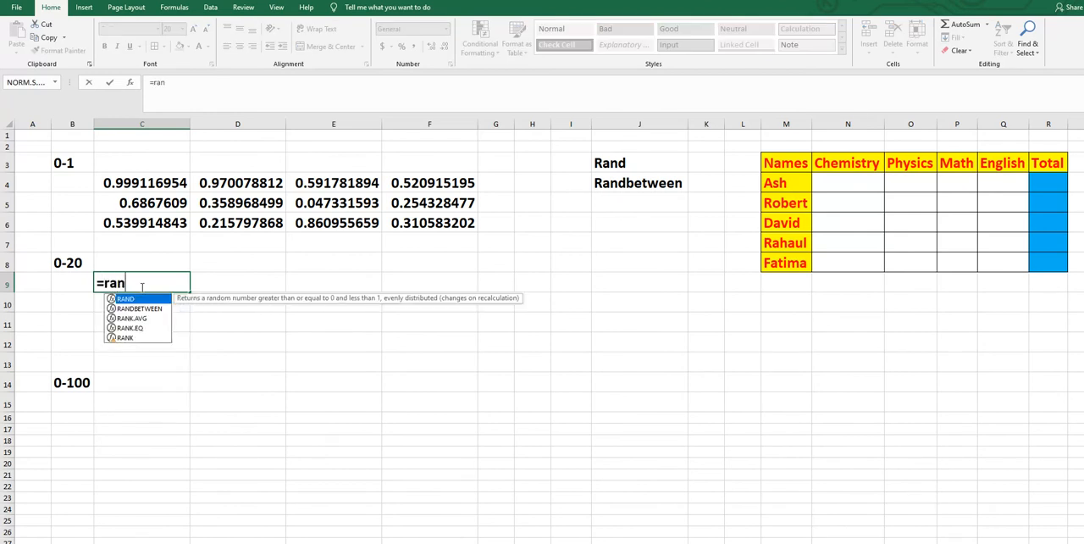
pyautogui.write('d(')
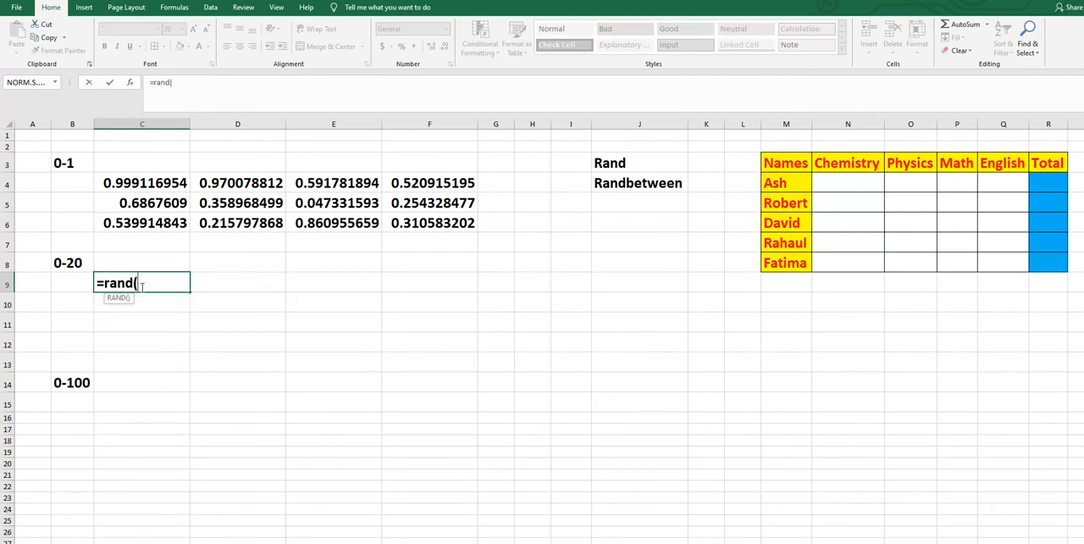
pyautogui.write(')*20')
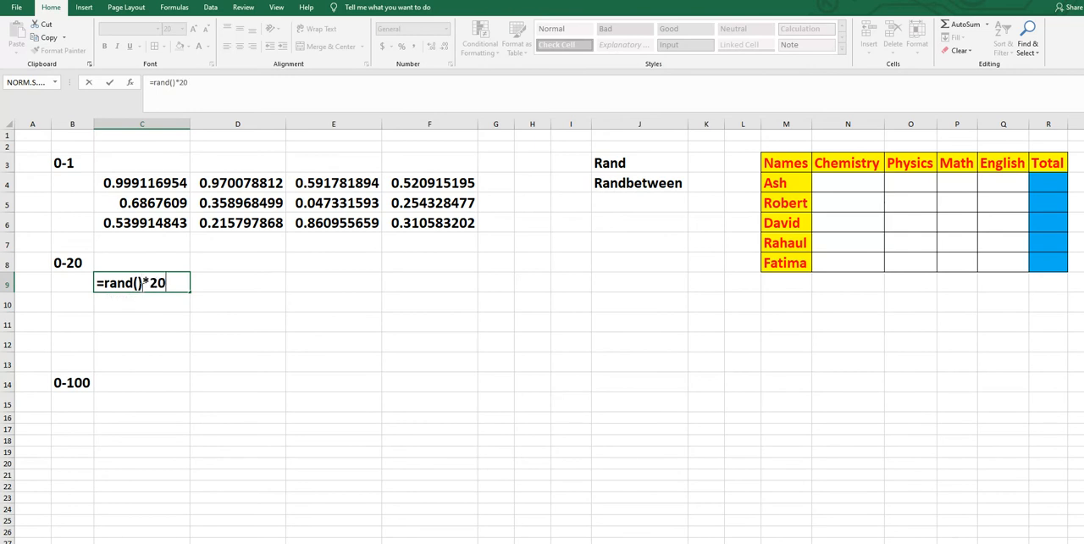
pyautogui.press('Return')
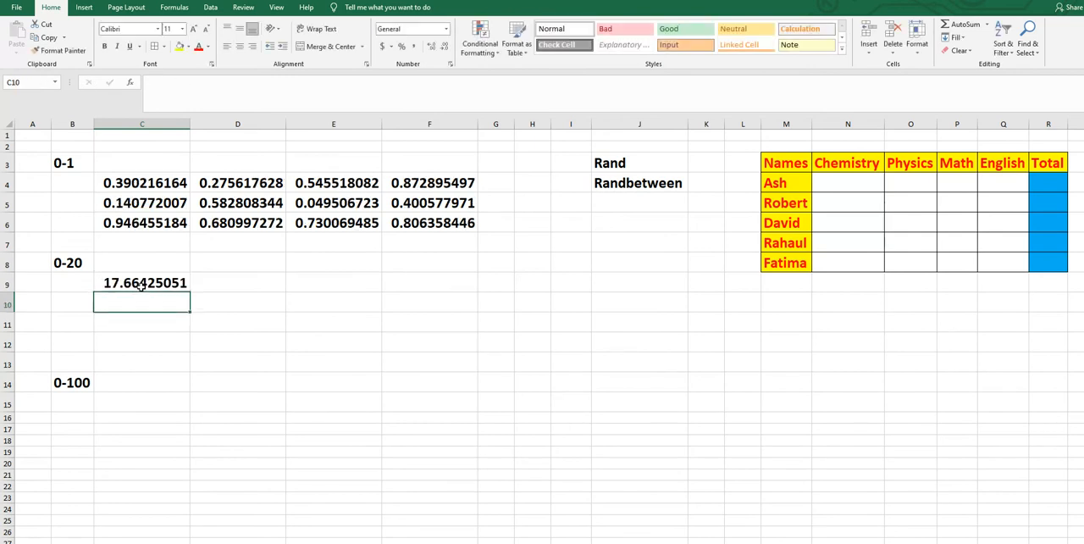
pyautogui.click(165, 286)
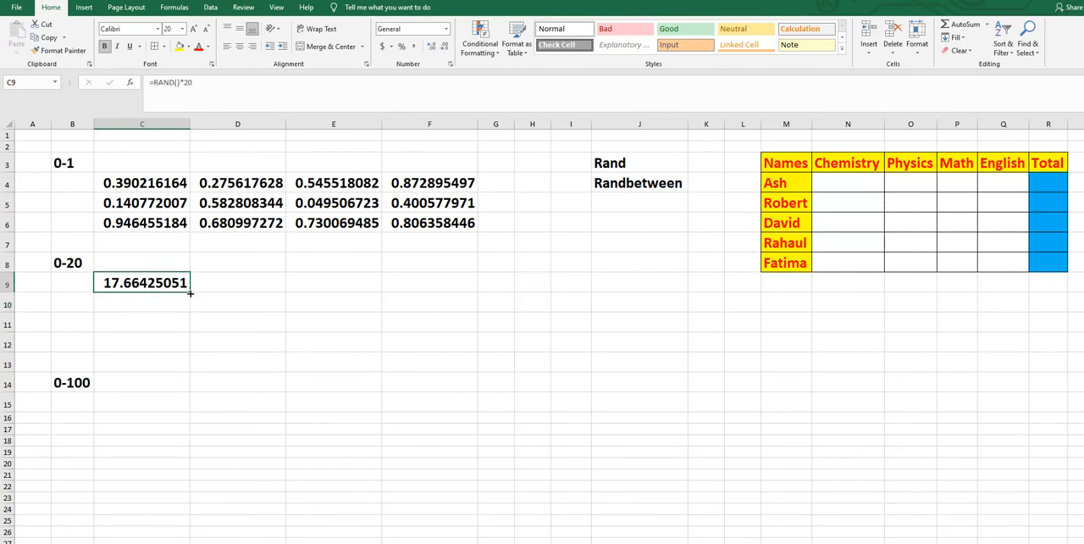
pyautogui.moveTo(248, 283); pyautogui.dragTo(468, 348)
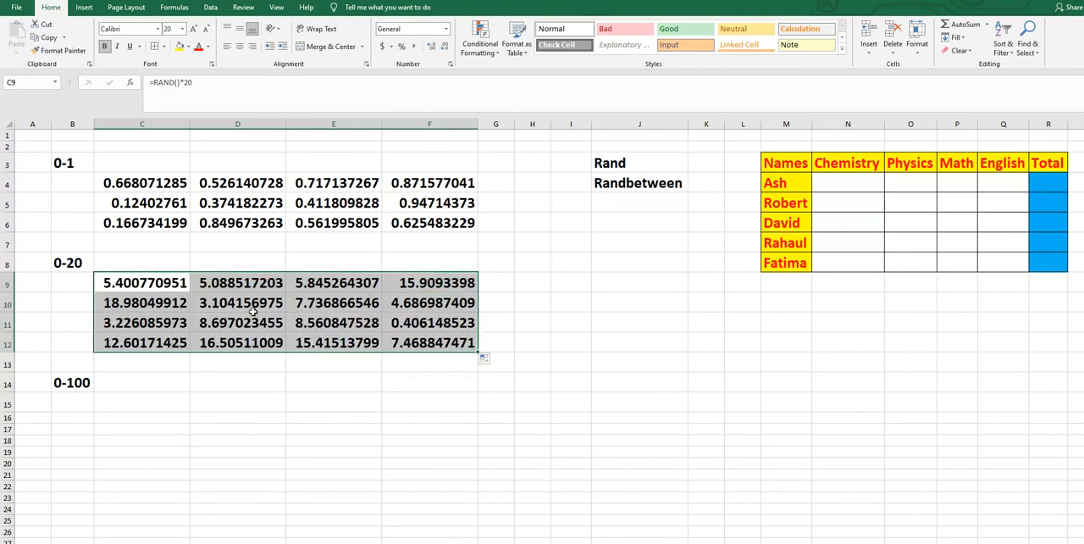
# - Format cell C15 under the 0-100 heading as bold with font size 20
pyautogui.click(144, 406)
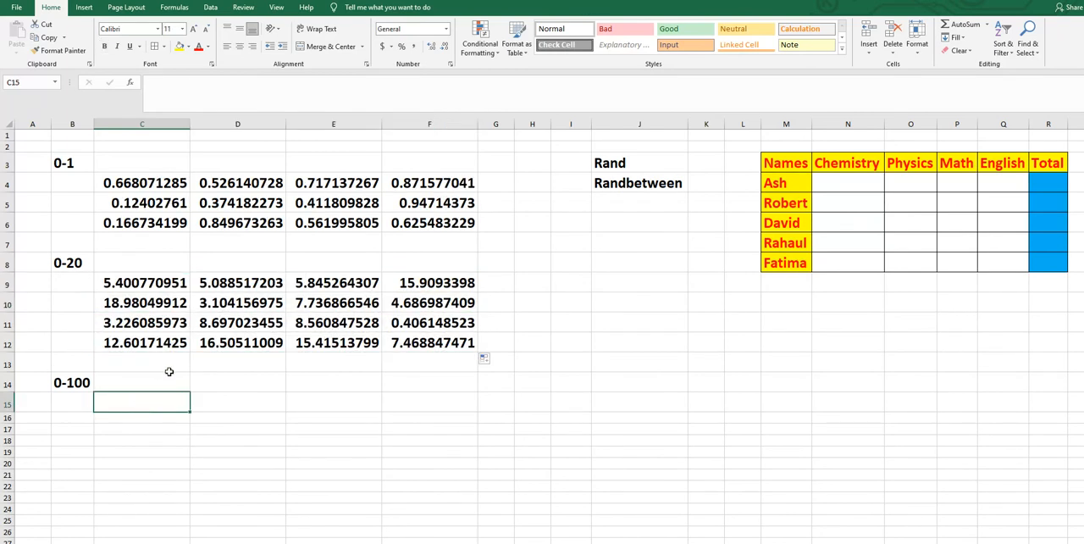
pyautogui.click(105, 45)
pyautogui.click(181, 29)
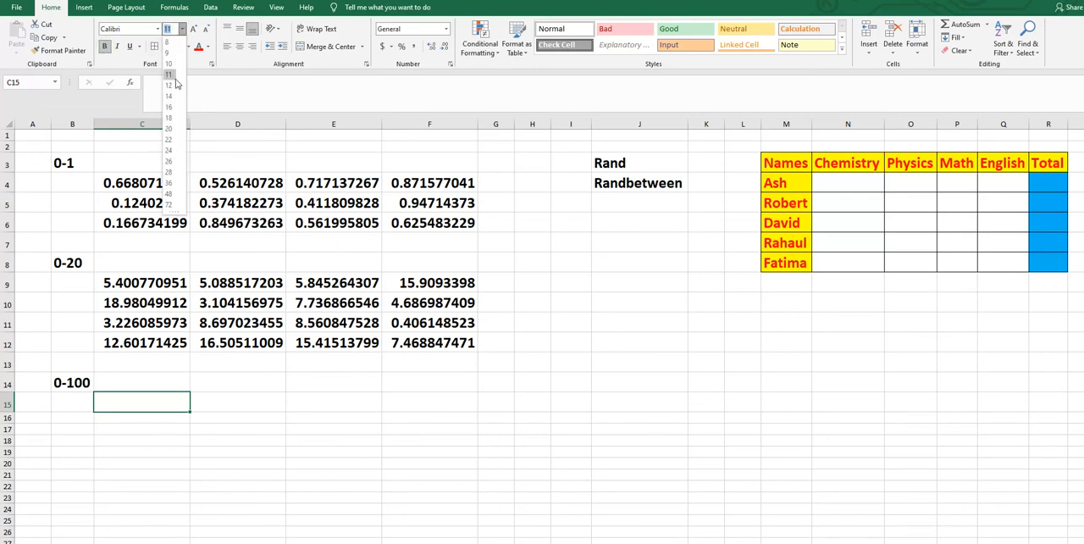
pyautogui.click(169, 129)
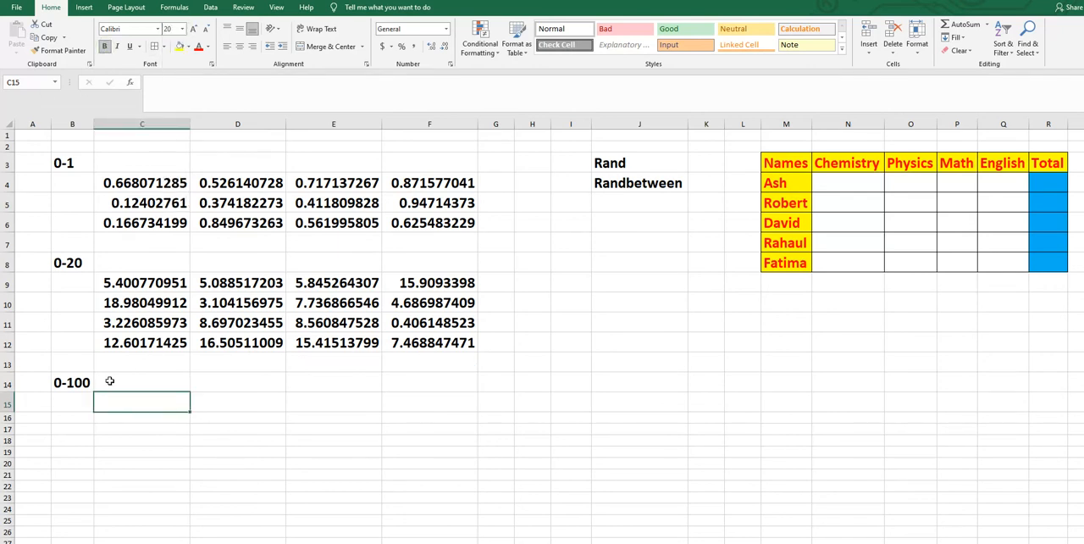
# - Enter =RAND()*100 in C15 to generate a random number between 0 and 100
pyautogui.write('=ra')
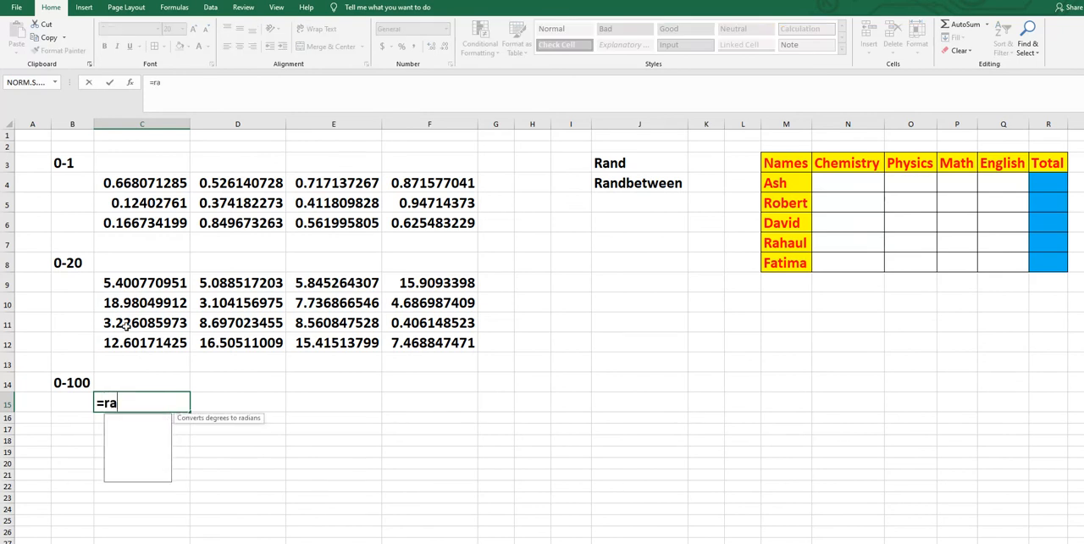
pyautogui.write('nd()')
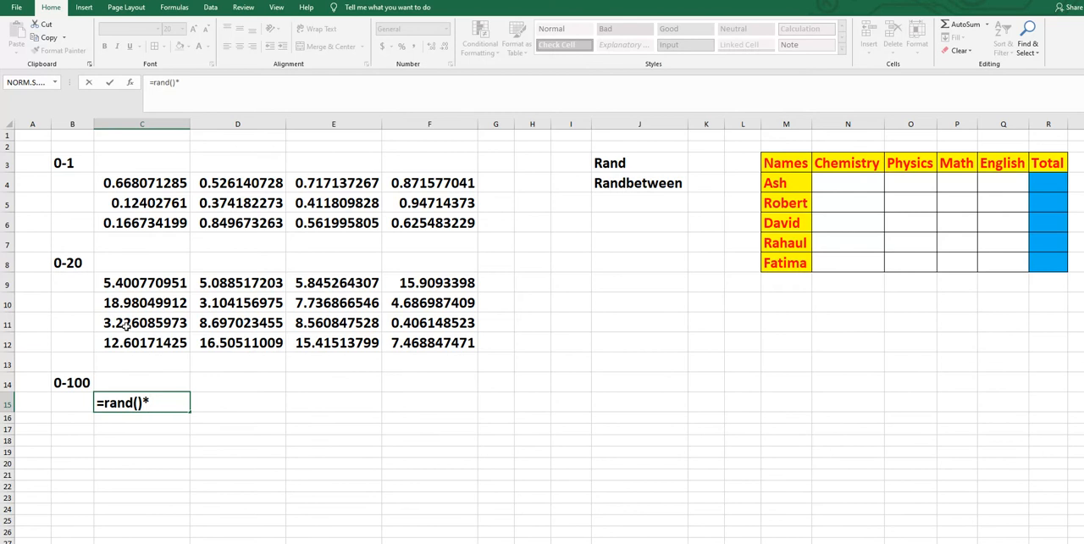
pyautogui.write('*100')
pyautogui.press('Return')
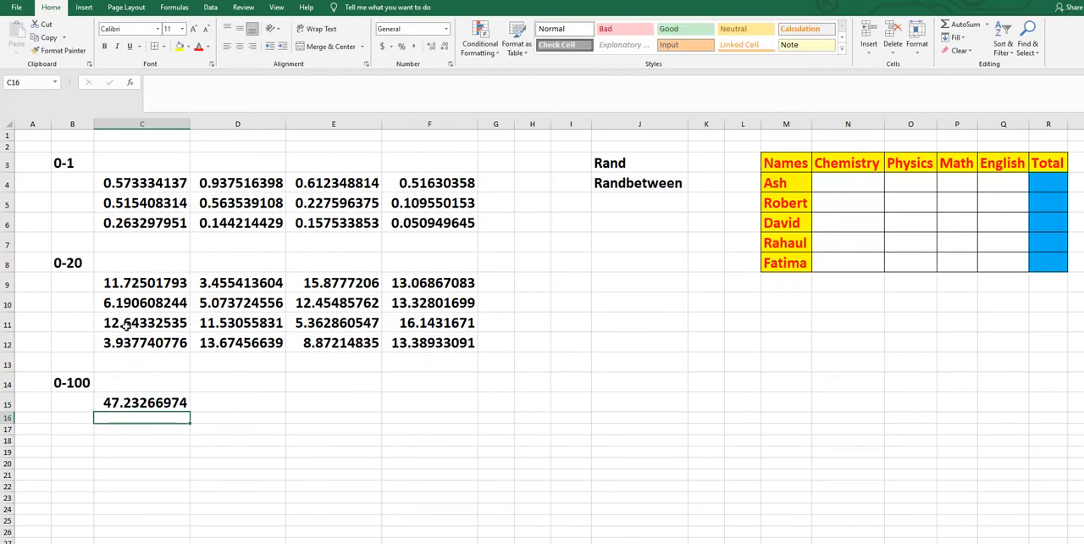
# - Fill the C15 formula across to column F and down through row 20
pyautogui.click(158, 405)
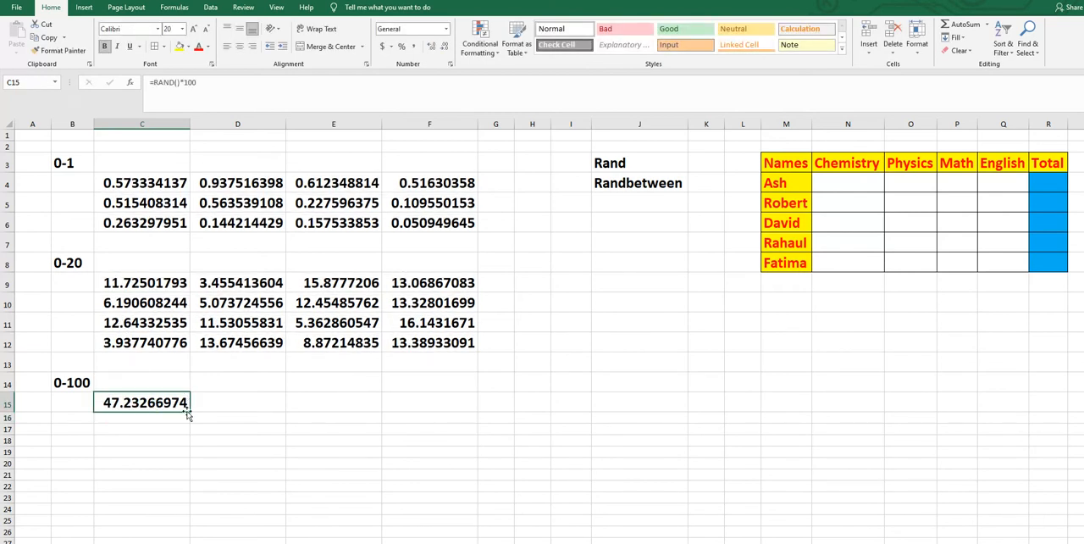
pyautogui.moveTo(189, 411); pyautogui.dragTo(479, 471)
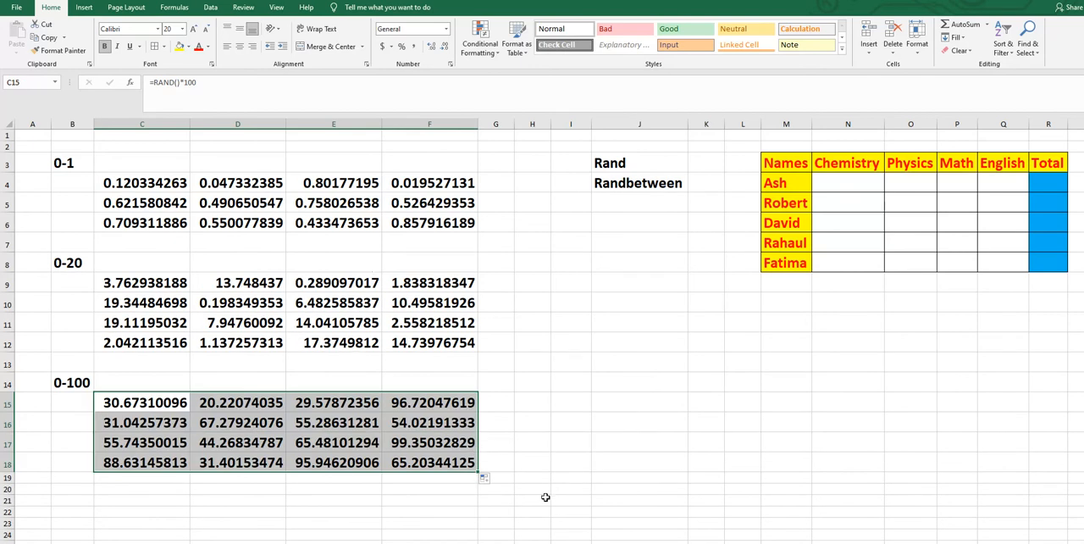
pyautogui.click(510, 464)
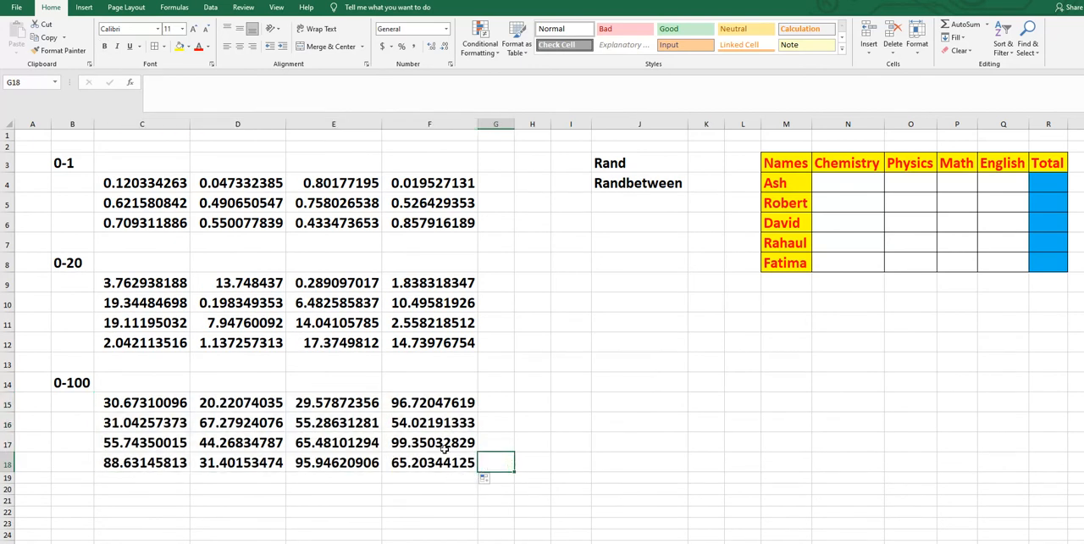
pyautogui.moveTo(151, 405); pyautogui.dragTo(471, 491)
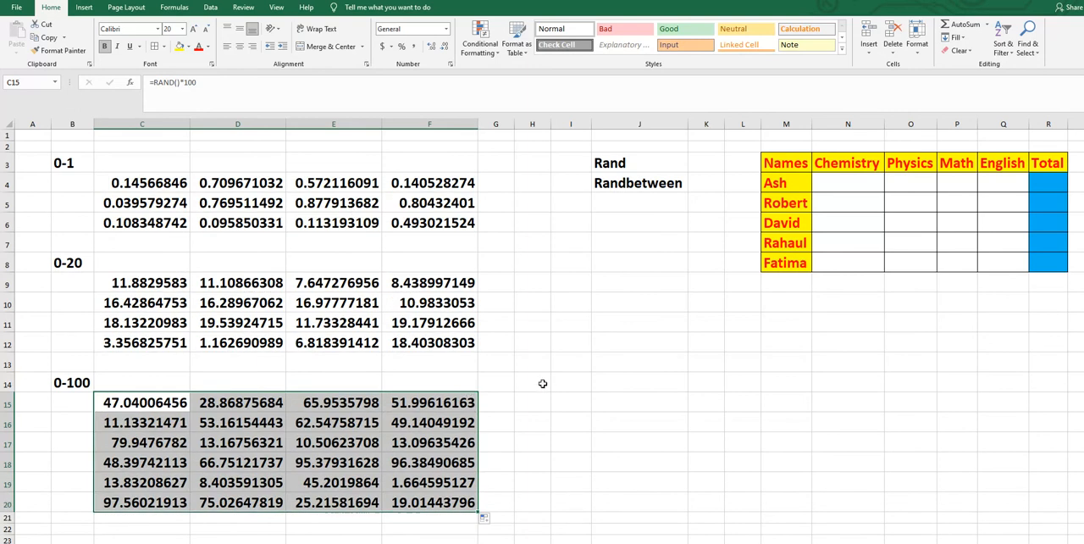
# - Recalculate the sheet several times to regenerate all the random numbers
pyautogui.click(253, 200)
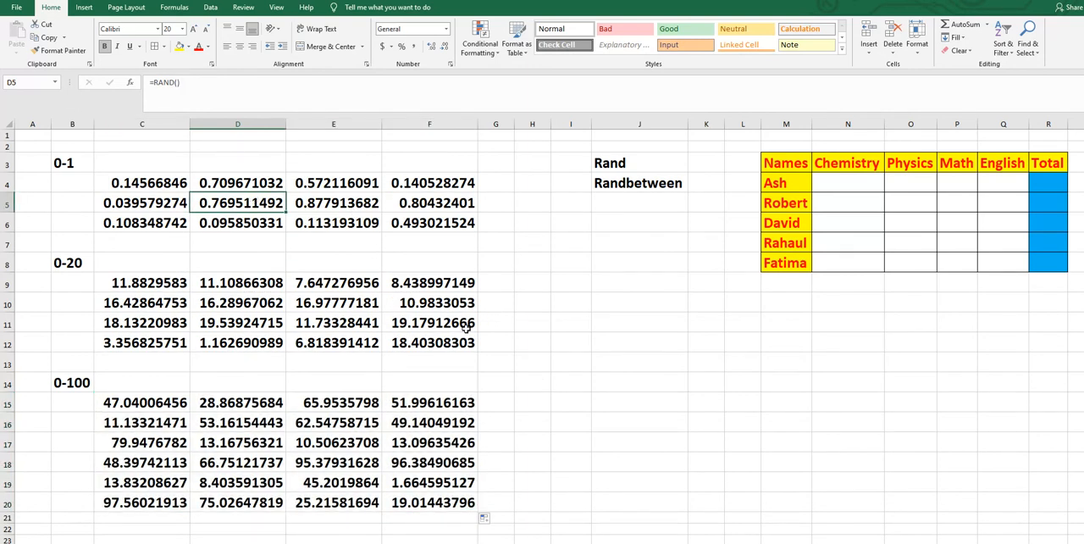
pyautogui.press('F9')
pyautogui.press('F9')
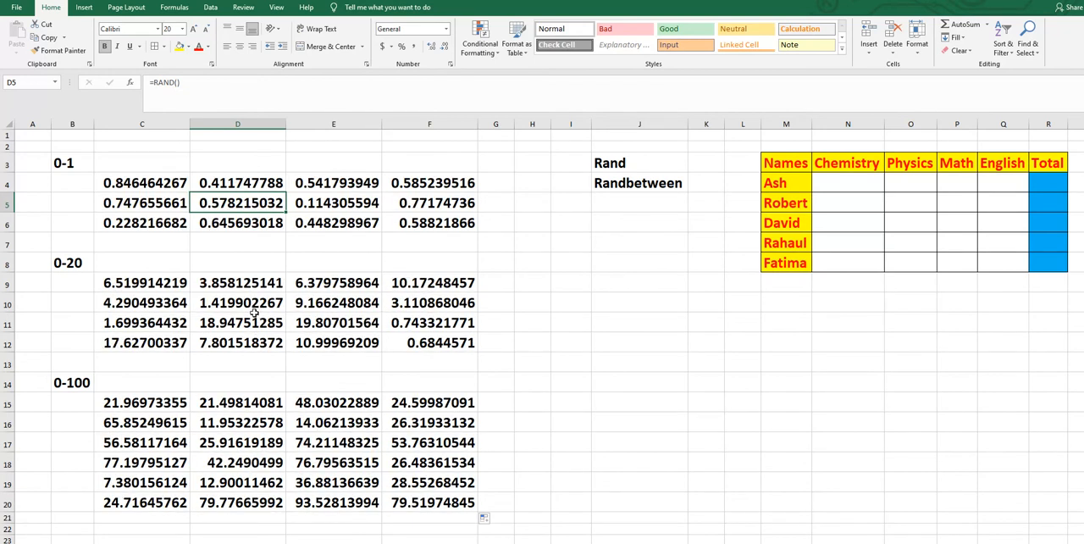
pyautogui.press('F9')
pyautogui.press('F9')
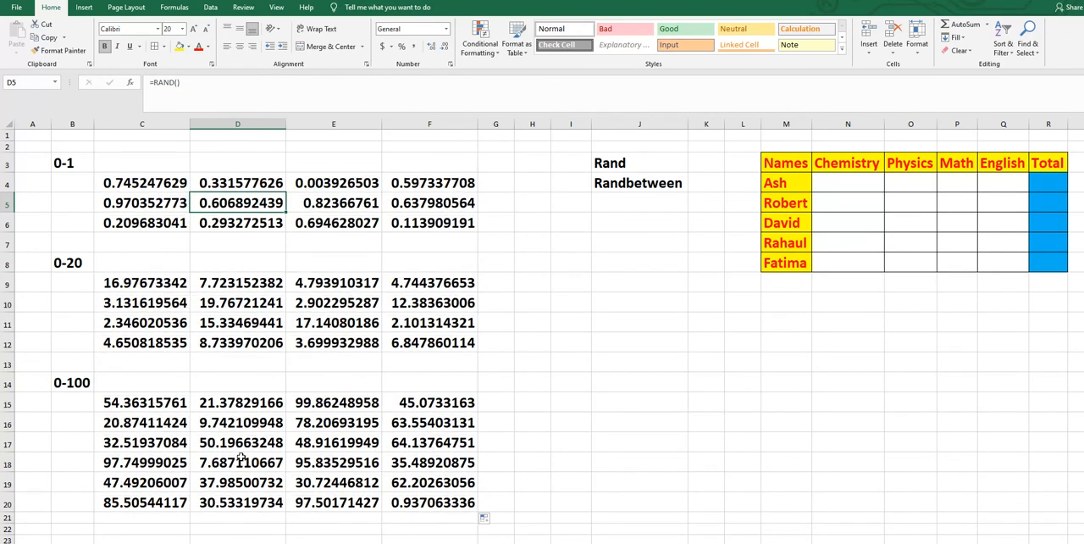
pyautogui.press('F9')
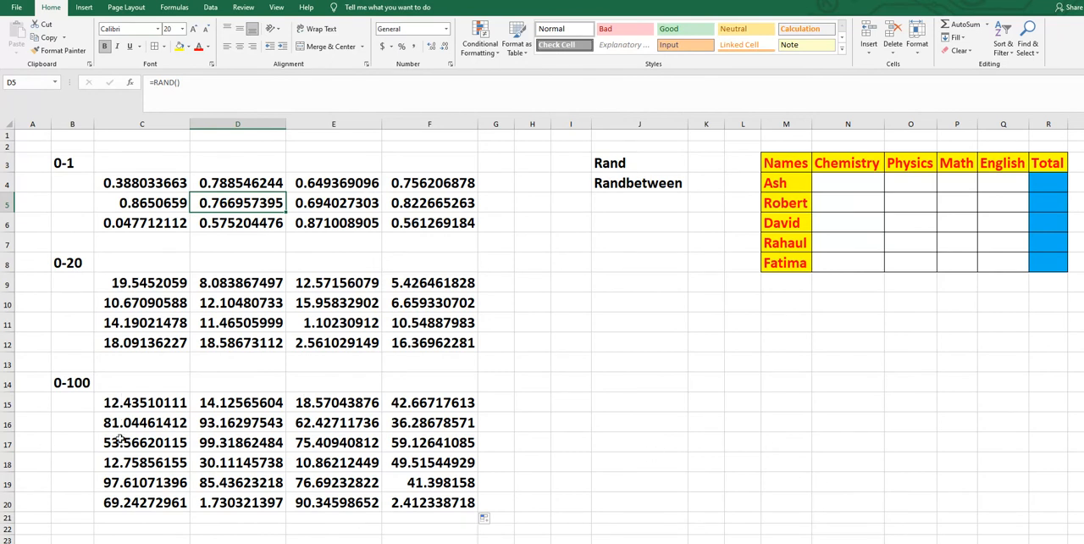
# - Replace the formulas in C15:F20 with static values by copying the range and pasting it onto itself with the Values option
pyautogui.moveTo(119, 402); pyautogui.dragTo(453, 503)
pyautogui.rightClick(372, 436)
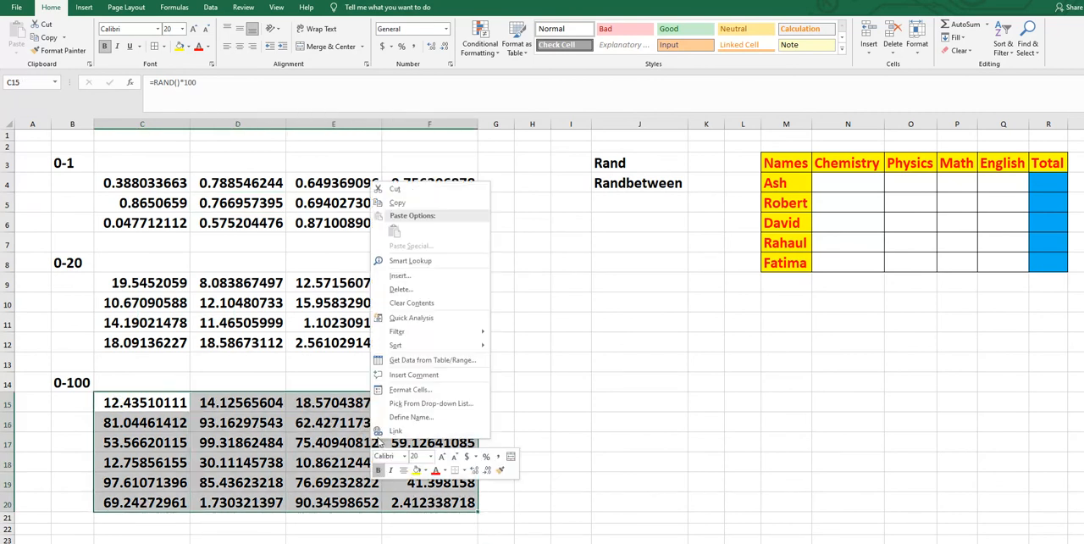
pyautogui.click(403, 205)
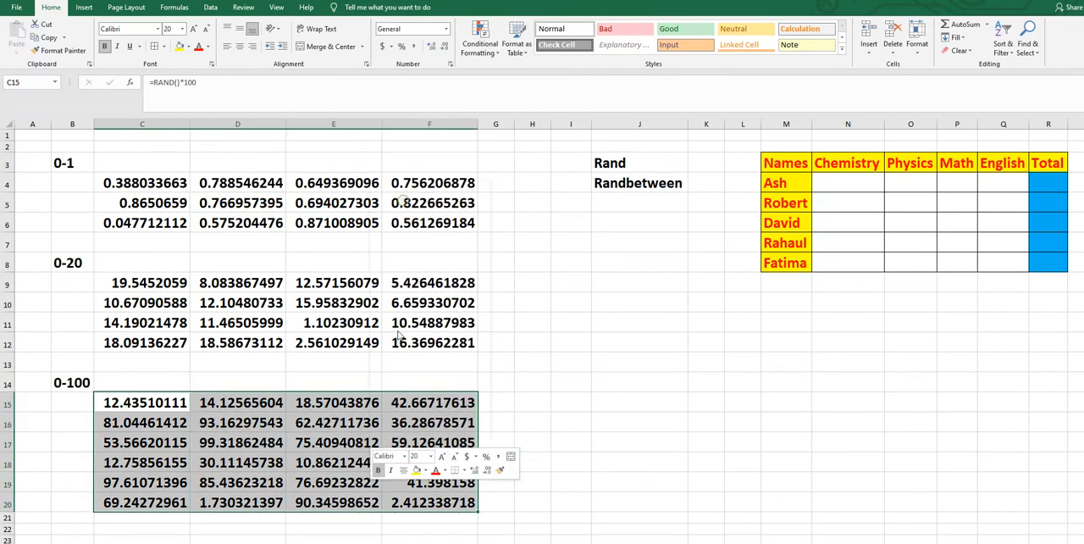
pyautogui.rightClick(350, 412)
pyautogui.click(390, 220)
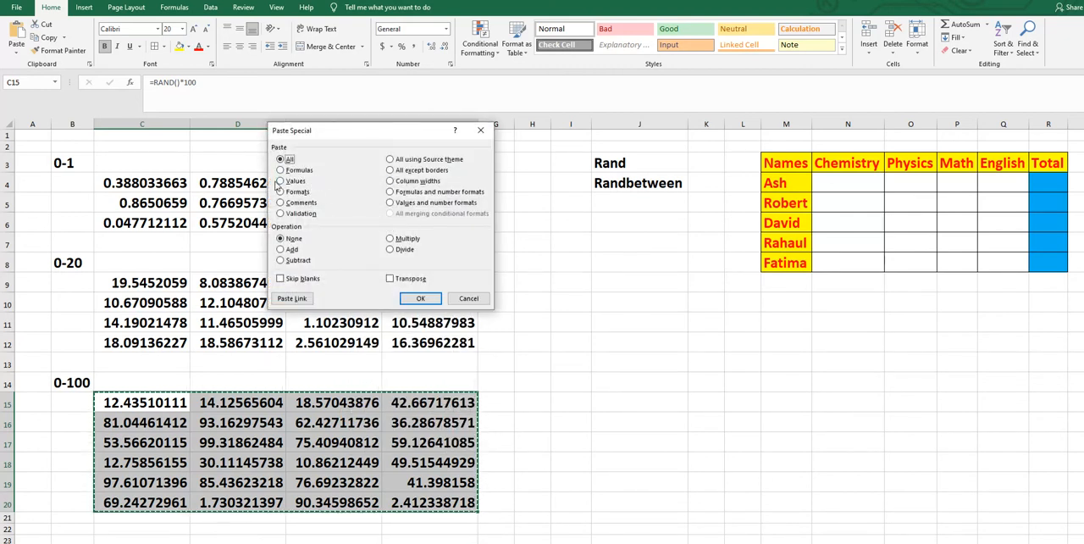
pyautogui.click(280, 181)
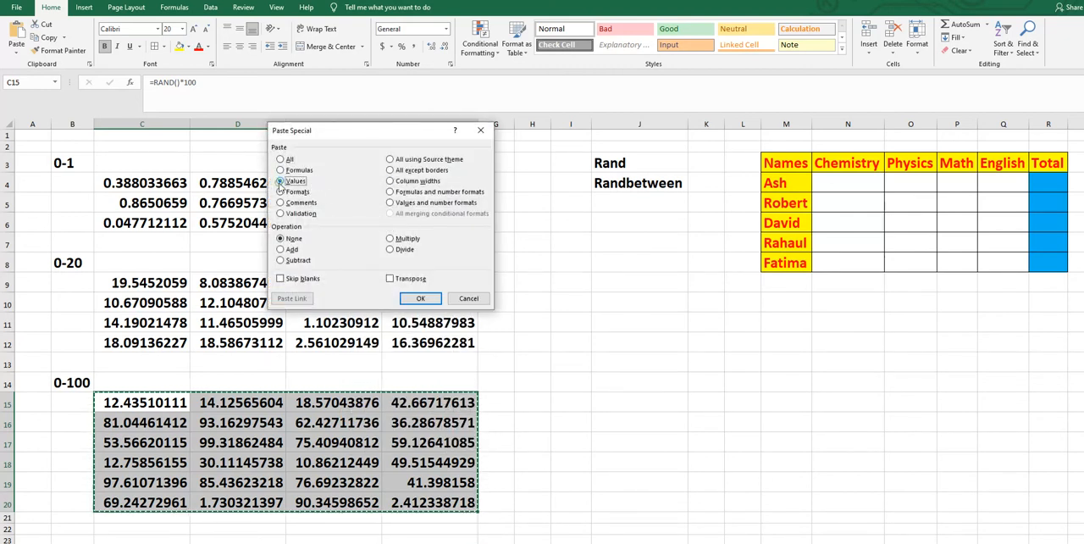
pyautogui.click(420, 298)
pyautogui.click(572, 402)
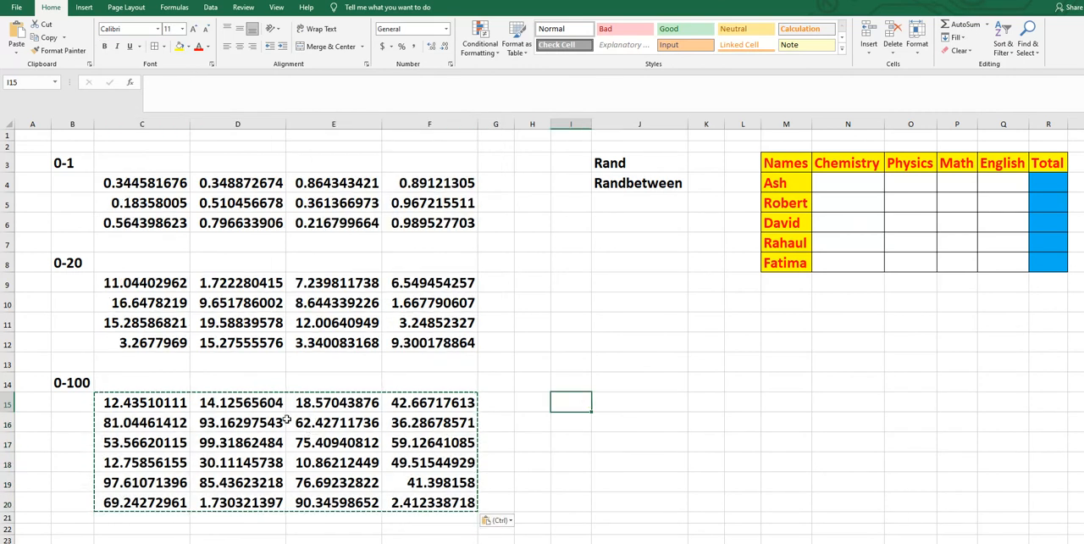
pyautogui.press('Escape')
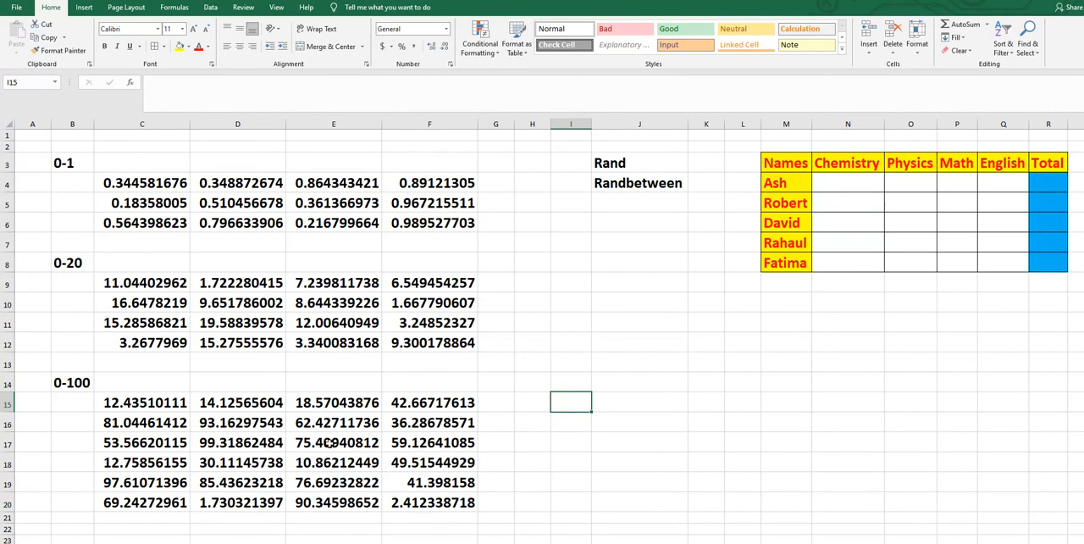
# - Recalculate the sheet repeatedly to test whether the pasted 0-100 numbers stay fixed
pyautogui.press('F9')
pyautogui.press('F9')
pyautogui.press('F9')
pyautogui.press('F9')
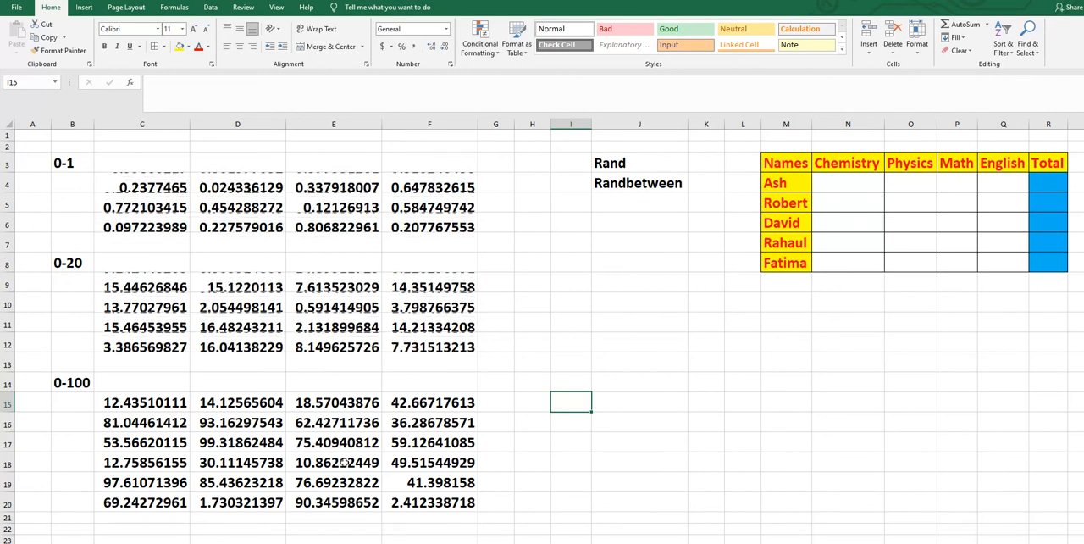
pyautogui.press('F9')
pyautogui.press('F9')
pyautogui.press('F9')
pyautogui.press('F9')
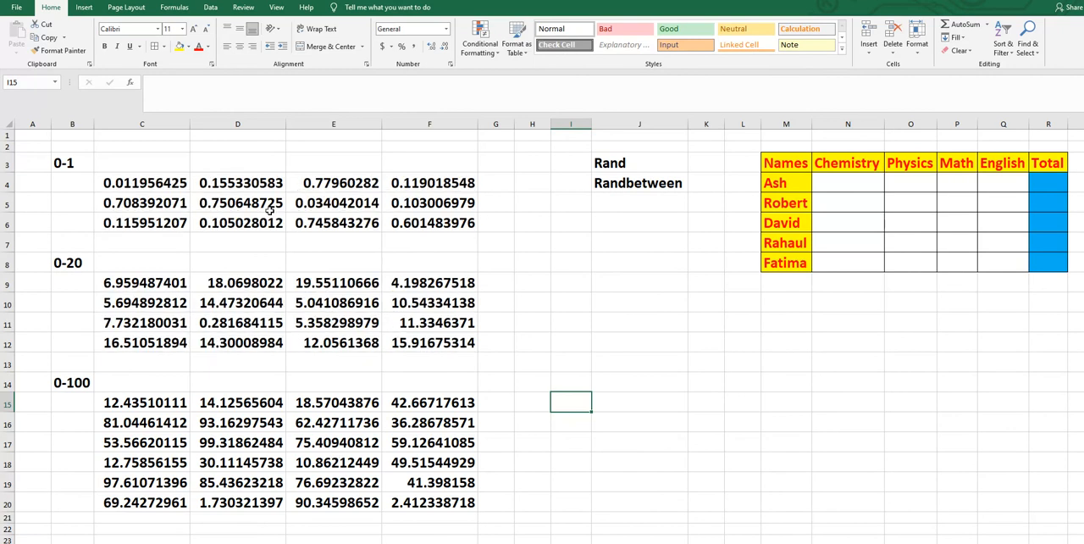
pyautogui.press('F9')
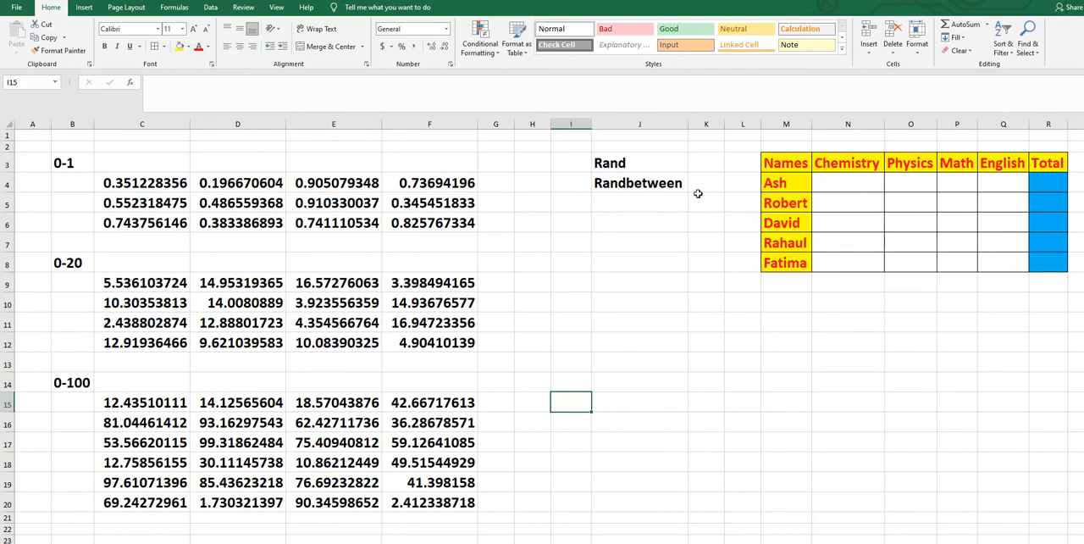
# - Enter =RANDBETWEEN(1,100) in N4, the first mark in the Chemistry column
pyautogui.click(847, 181)
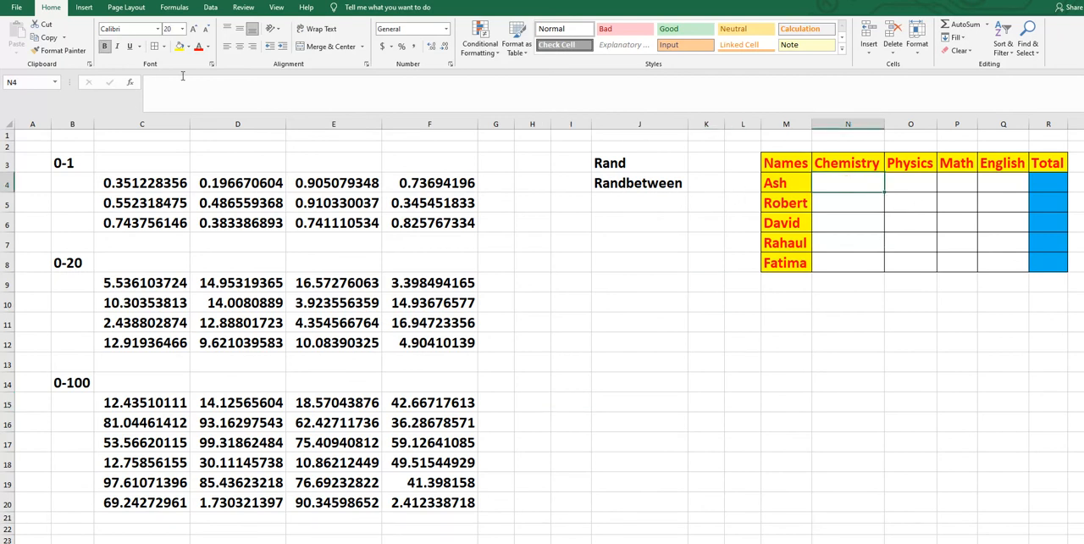
pyautogui.write('=')
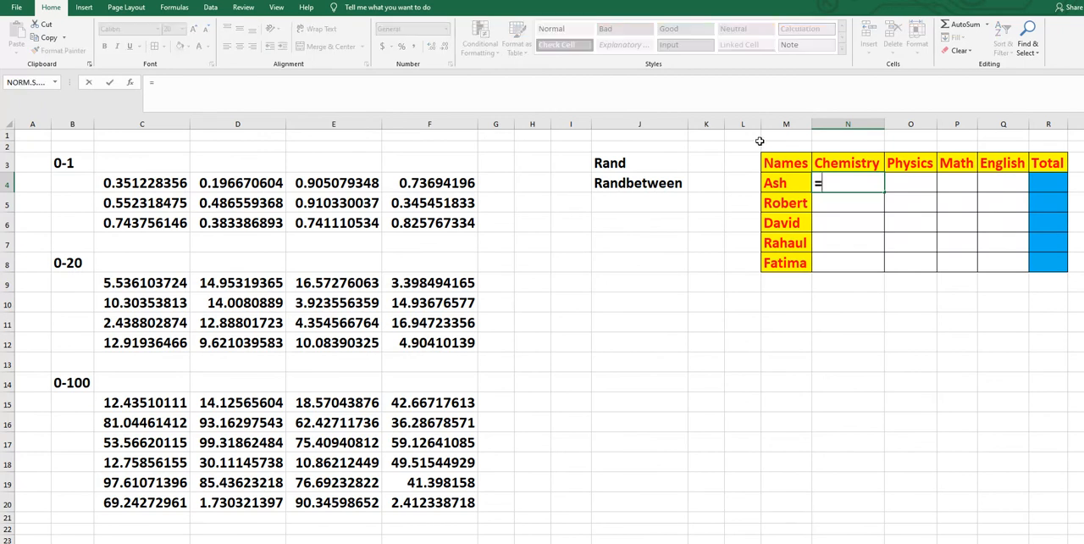
pyautogui.write('rand')
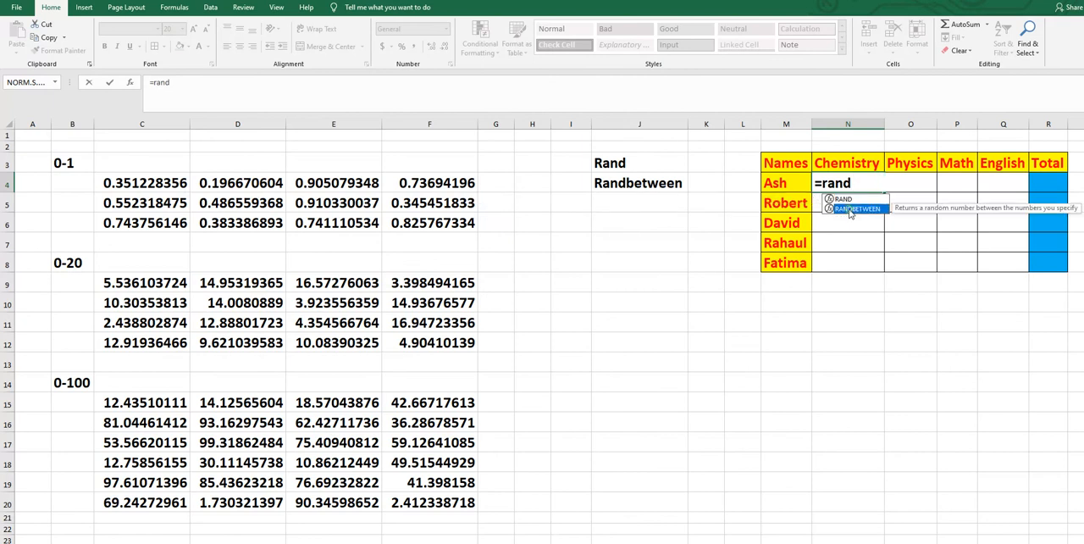
pyautogui.doubleClick(850, 209)
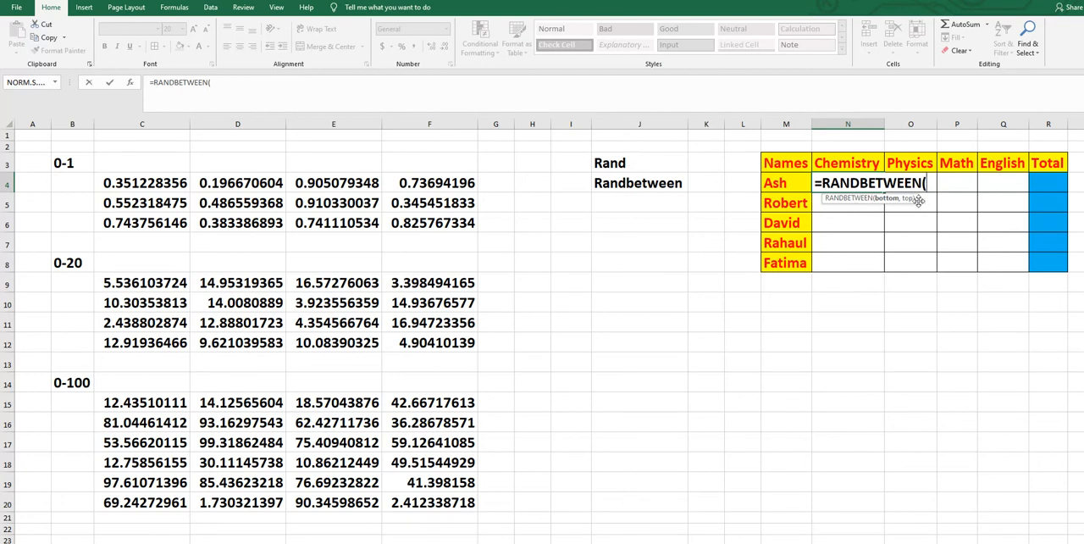
pyautogui.write('1,100')
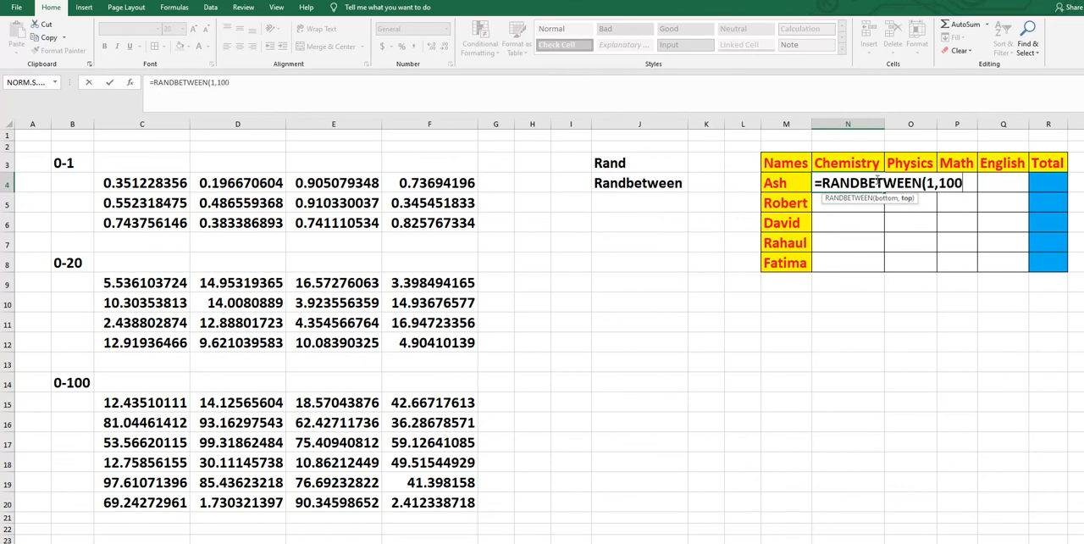
pyautogui.write(')')
pyautogui.press('Return')
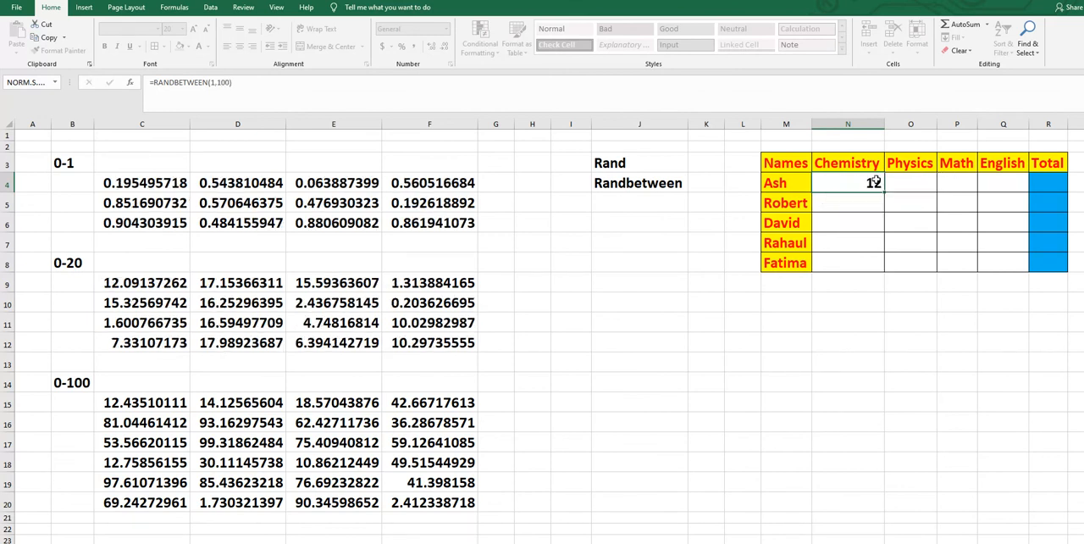
# - Fill the N4 formula across to the English column and down through row 8
pyautogui.click(872, 183)
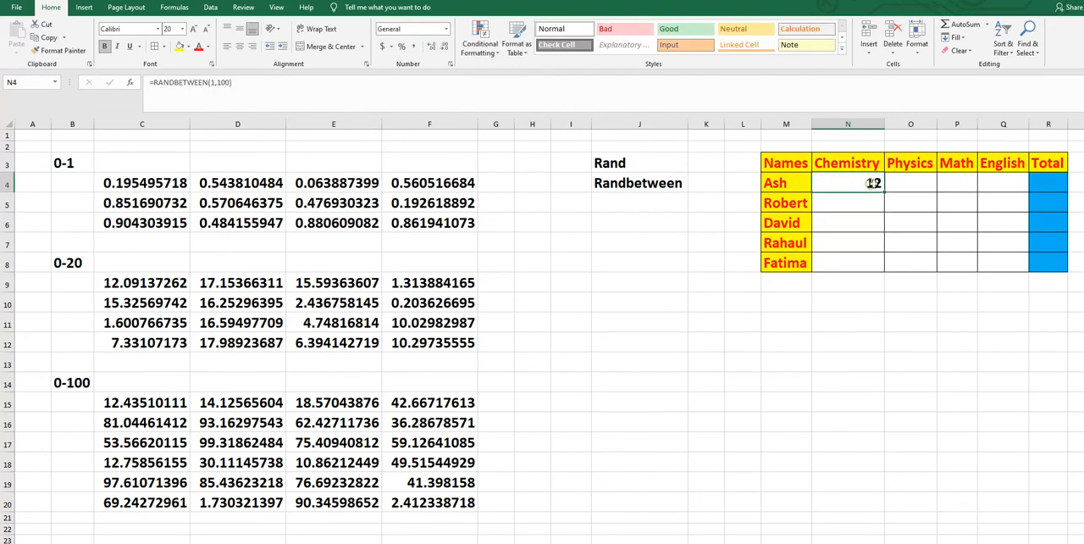
pyautogui.moveTo(883, 192); pyautogui.dragTo(1023, 273)
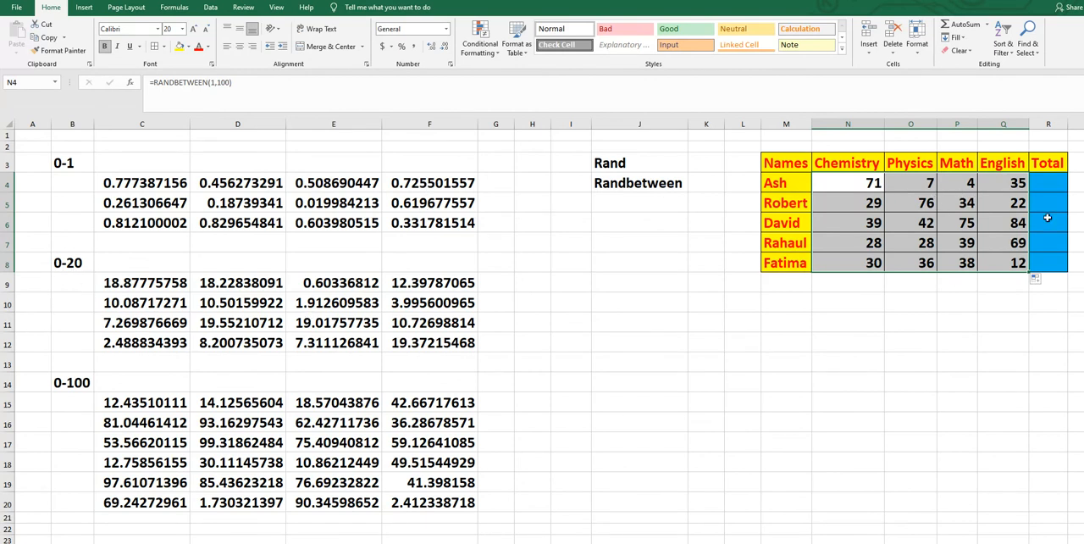
pyautogui.click(903, 203)
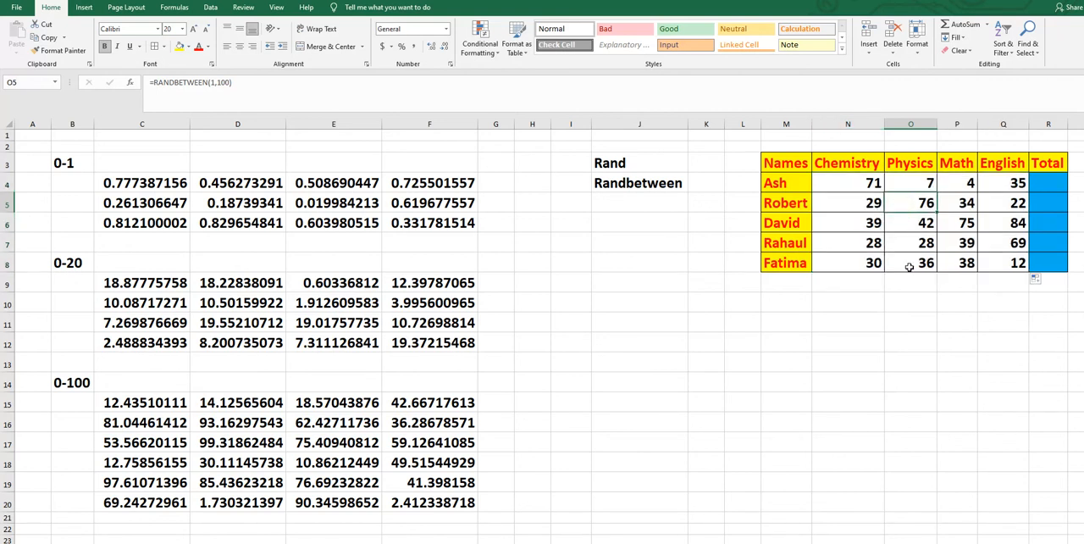
# - Recalculate the sheet a few times to regenerate the marks in the table
pyautogui.press('F9')
pyautogui.press('F9')
pyautogui.press('F9')
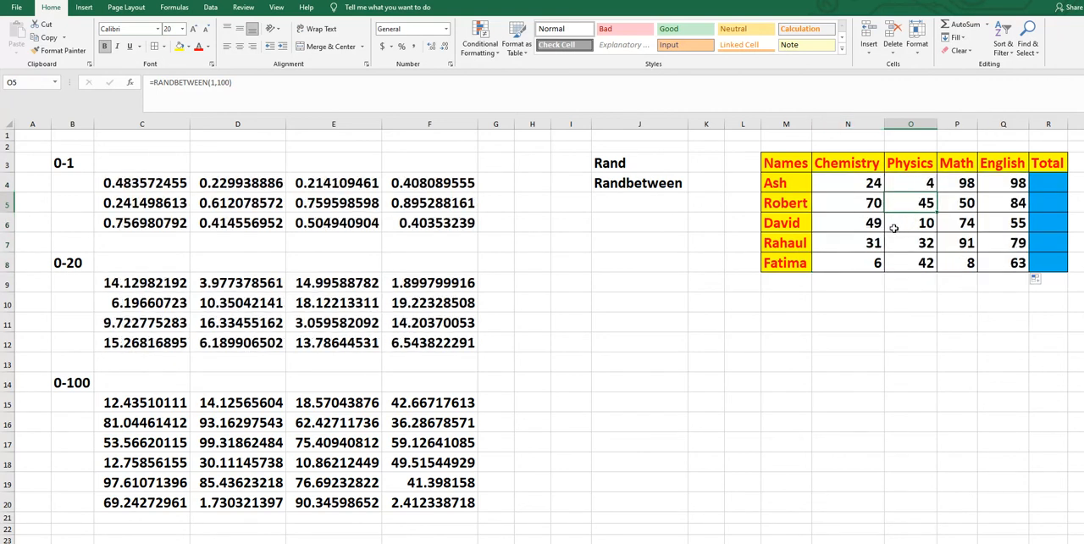
# - Convert the marks in N4:Q8 to static values by copying them and pasting them in place with the Values option
pyautogui.moveTo(839, 183); pyautogui.dragTo(982, 262)
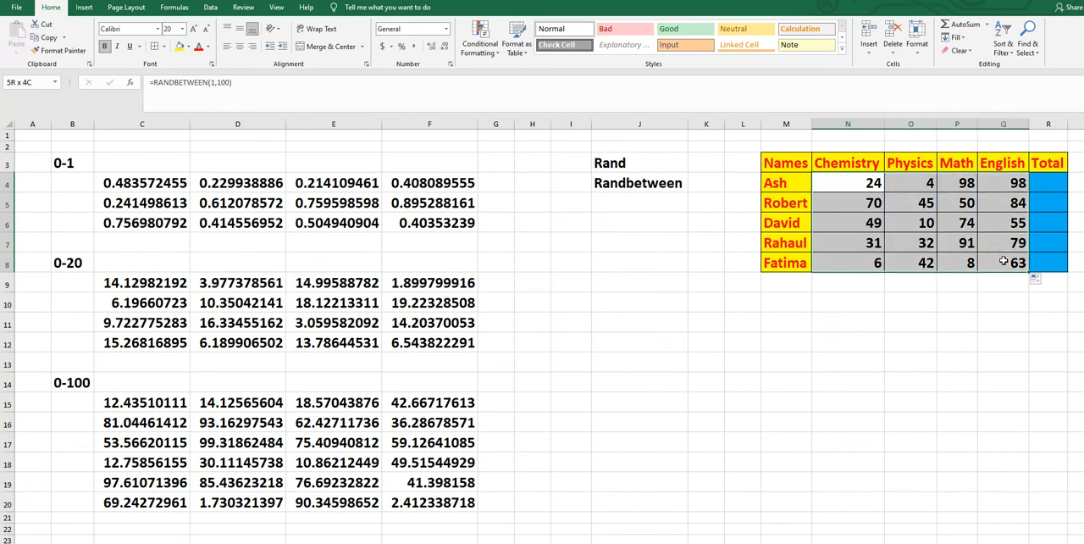
pyautogui.rightClick(940, 211)
pyautogui.click(976, 234)
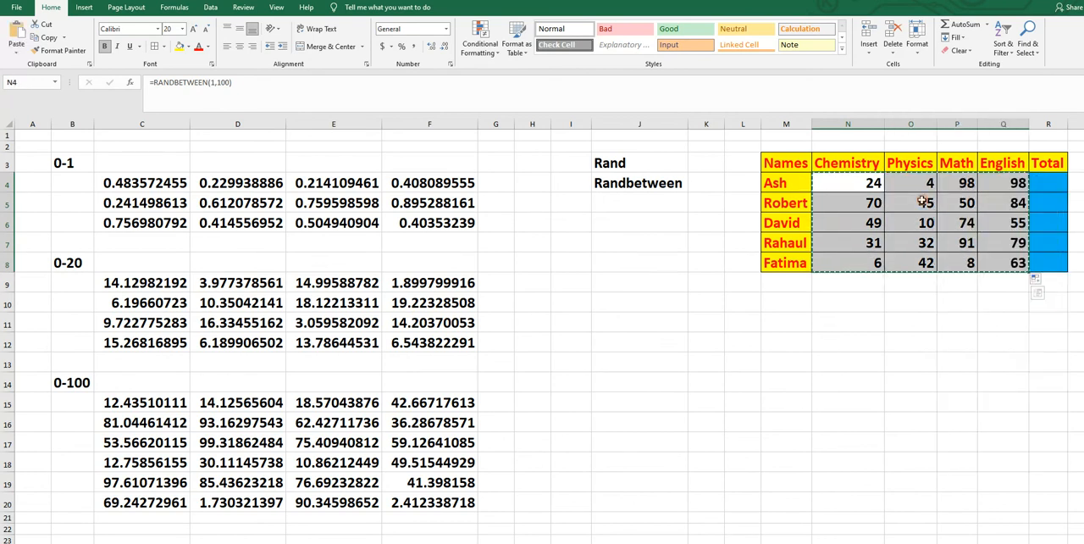
pyautogui.rightClick(924, 202)
pyautogui.click(963, 264)
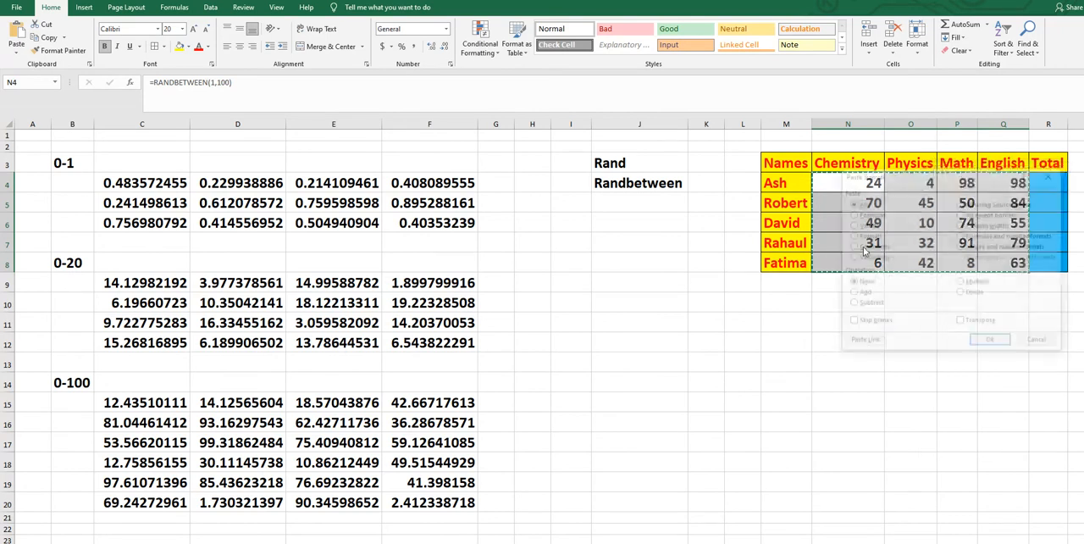
pyautogui.click(852, 225)
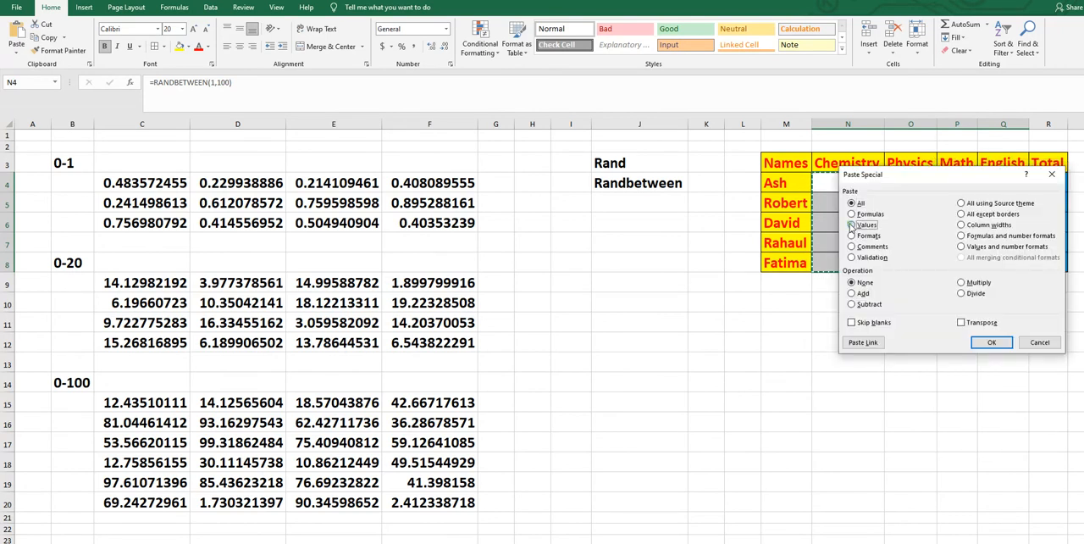
pyautogui.click(989, 342)
pyautogui.click(979, 401)
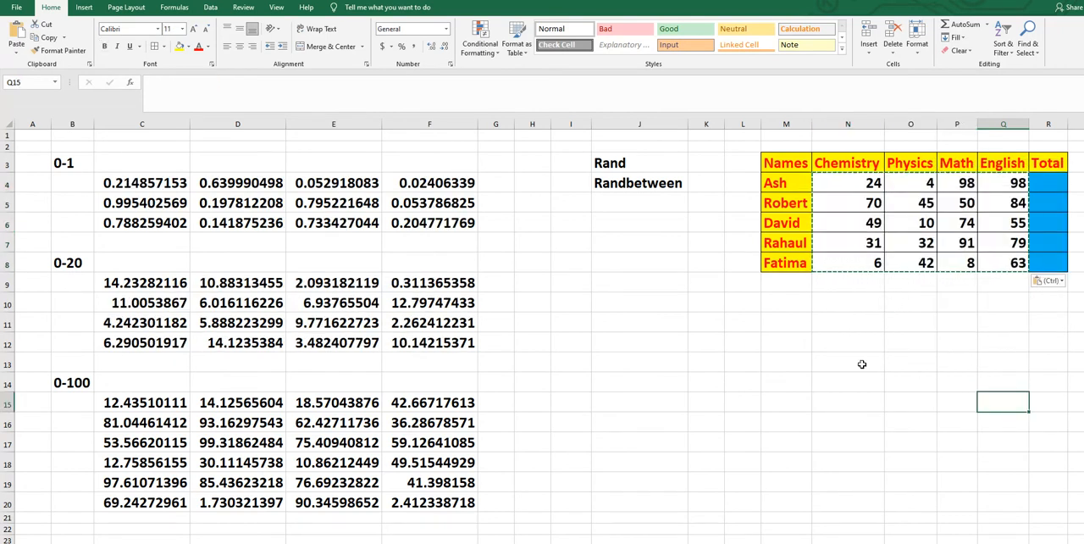
pyautogui.press('Escape')
# - Inspect a Physics mark in O5 and recalculate the sheet to test whether the pasted marks stay fixed
pyautogui.click(860, 194)
pyautogui.moveTo(847, 182); pyautogui.dragTo(1043, 183)
pyautogui.click(901, 207)
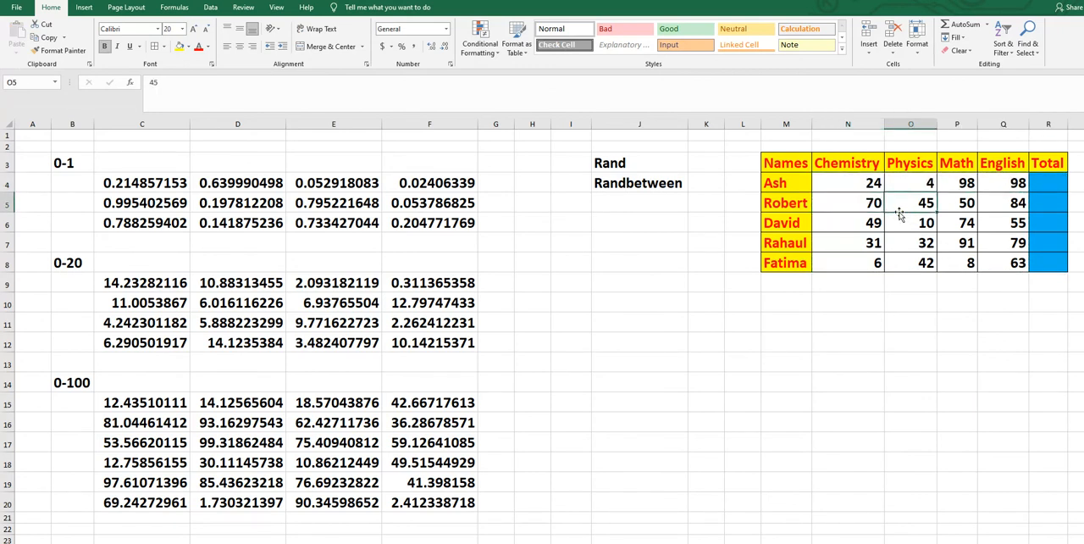
pyautogui.press('F9')
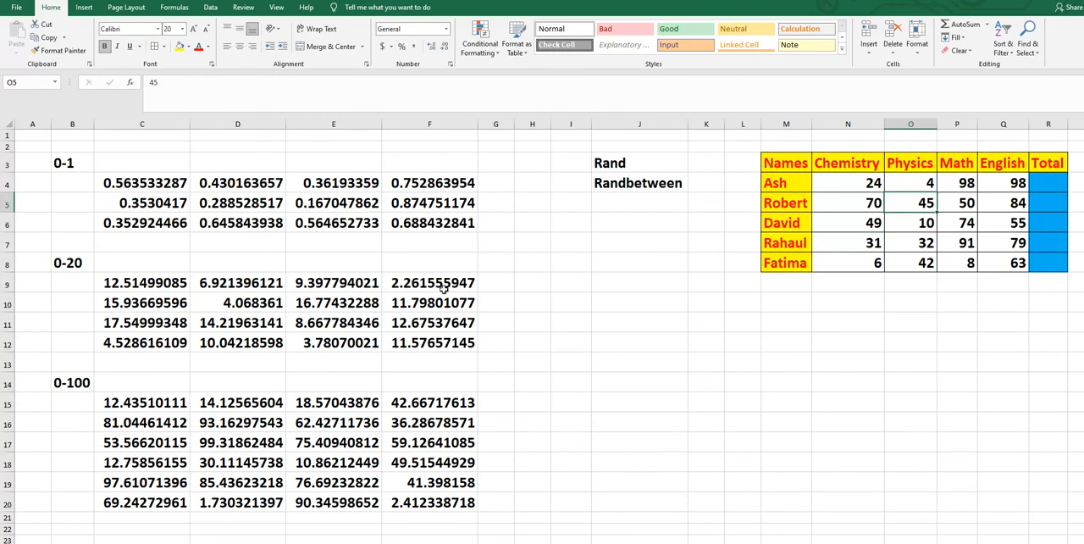
pyautogui.press('F9')
pyautogui.press('F9')
# - Sum N4:Q4 into the Total cell R4 with AutoSum and fill the formula down to R8
pyautogui.moveTo(874, 185); pyautogui.dragTo(1048, 183)
pyautogui.click(959, 24)
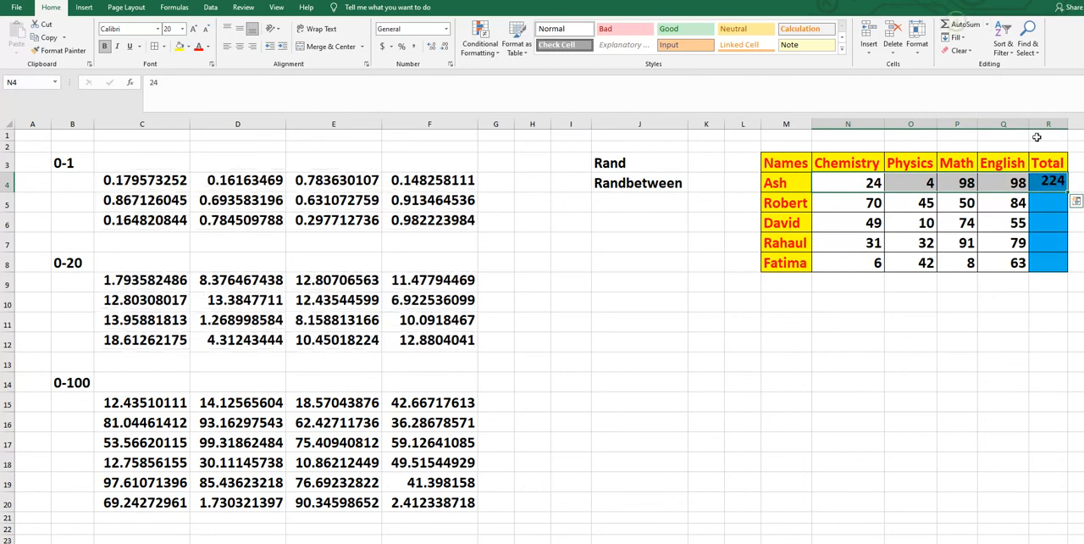
pyautogui.click(1046, 183)
pyautogui.moveTo(1064, 204); pyautogui.dragTo(1065, 270)
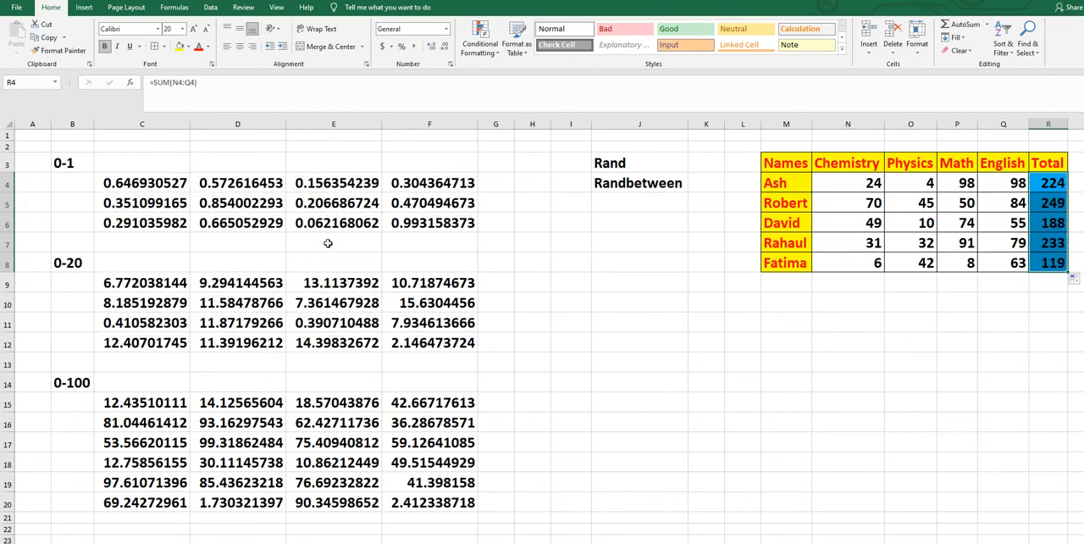